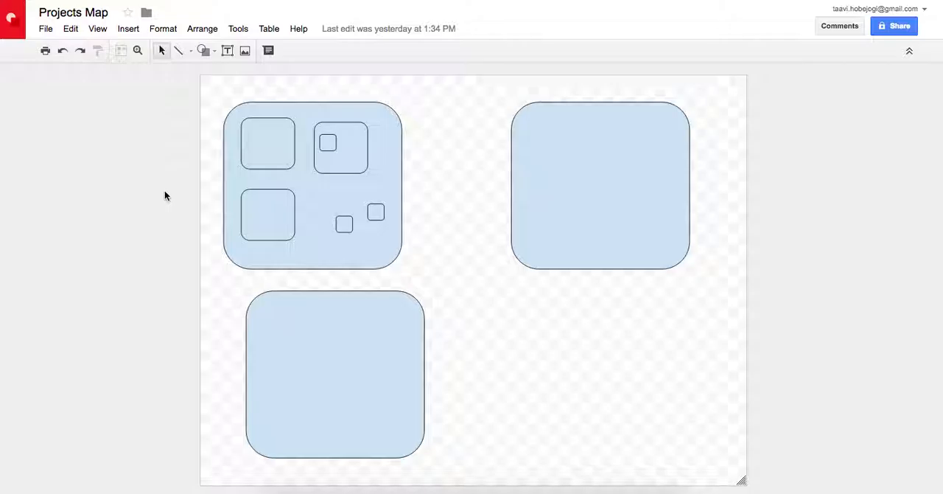
Examine the three large rounded boxes of the Projects Map drawing one after another and clear the selection
{"action": "left_click", "coordinate": [360, 202]}
{"action": "left_click", "coordinate": [597, 175]}
{"action": "left_click", "coordinate": [331, 354]}
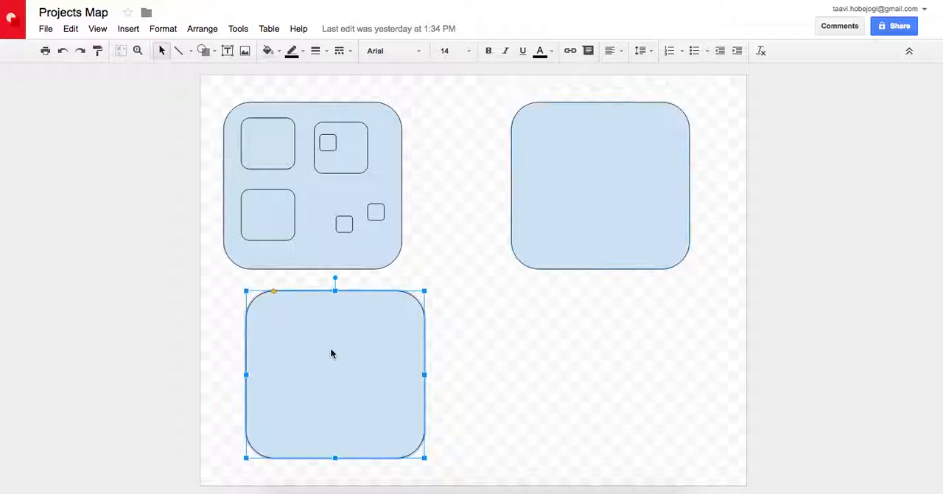
{"action": "left_click", "coordinate": [303, 248]}
{"action": "left_click", "coordinate": [175, 284]}
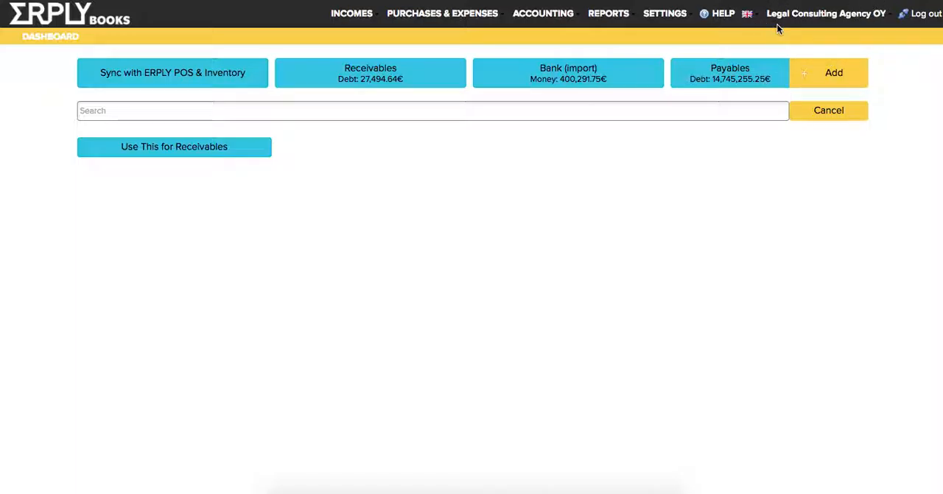
Switch to ERPLY Books and view the list of available organisations, leaving the current organisation selected
{"action": "left_click", "coordinate": [809, 19]}
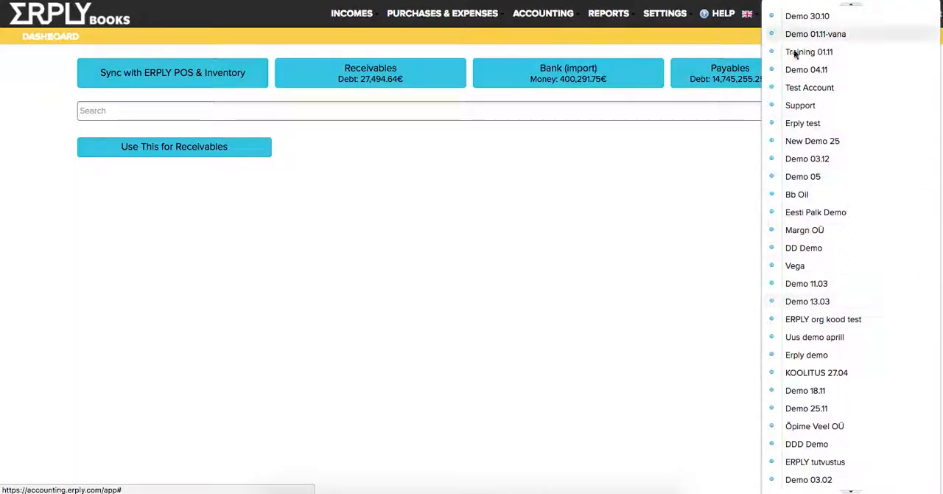
{"action": "left_click", "coordinate": [567, 290]}
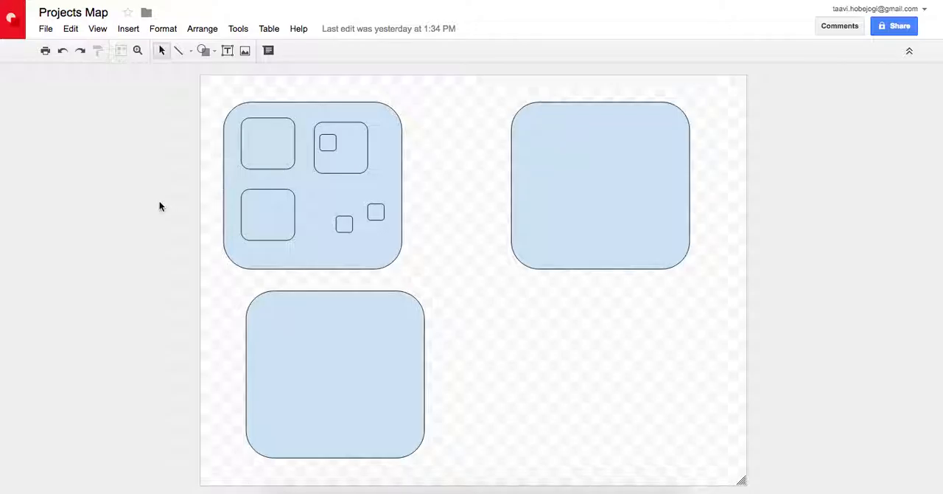
Switch to the Projects Map drawing and examine each medium and small box inside the first large box
{"action": "left_click", "coordinate": [271, 214]}
{"action": "left_click", "coordinate": [270, 154]}
{"action": "left_click", "coordinate": [349, 158]}
{"action": "left_click", "coordinate": [328, 145]}
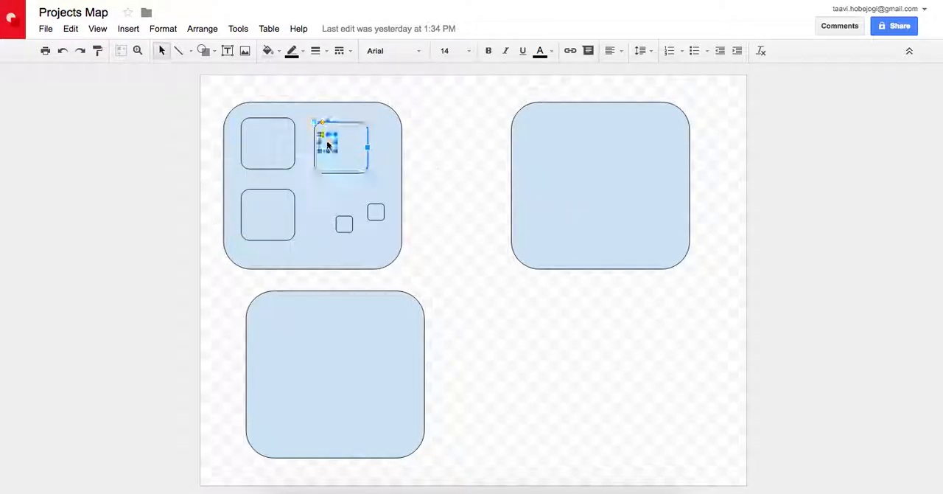
{"action": "left_click", "coordinate": [344, 223]}
{"action": "left_click", "coordinate": [376, 212]}
{"action": "left_click", "coordinate": [250, 171]}
{"action": "left_click", "coordinate": [193, 185]}
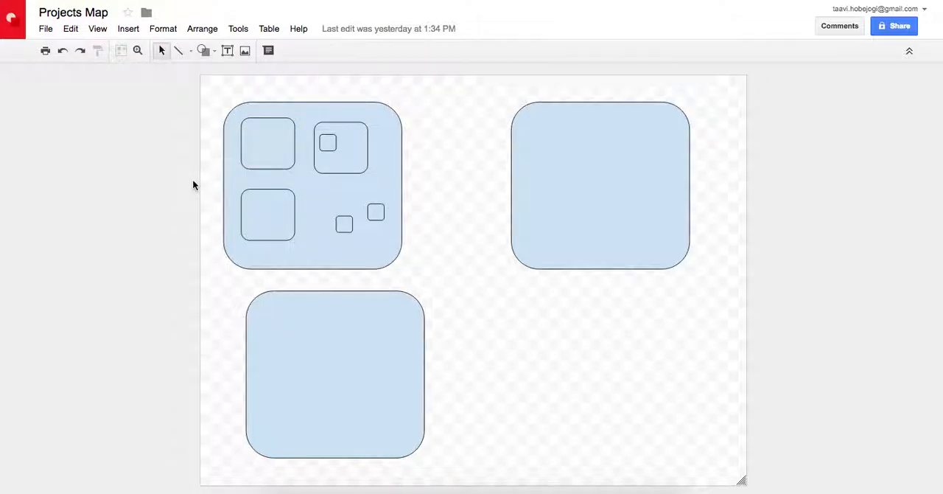
Examine the two loose small boxes, the three medium boxes and the nested small box, and clear the selection
{"action": "left_click", "coordinate": [374, 211]}
{"action": "left_click", "coordinate": [343, 223]}
{"action": "left_click", "coordinate": [270, 224]}
{"action": "left_click", "coordinate": [270, 130]}
{"action": "left_click", "coordinate": [352, 158]}
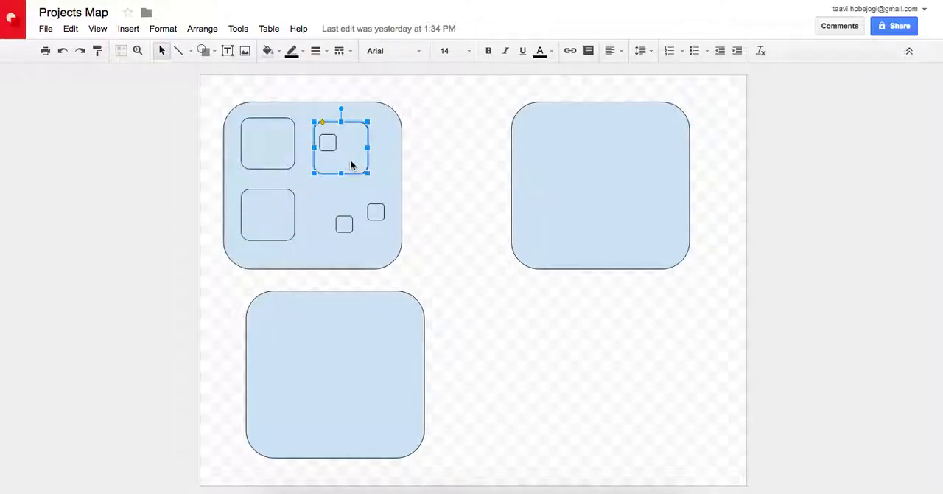
{"action": "left_click", "coordinate": [329, 148]}
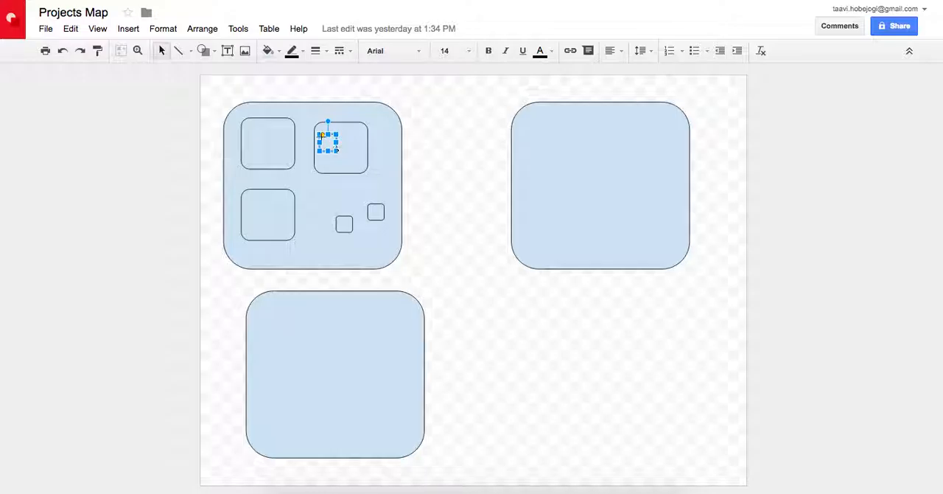
{"action": "left_click", "coordinate": [131, 198]}
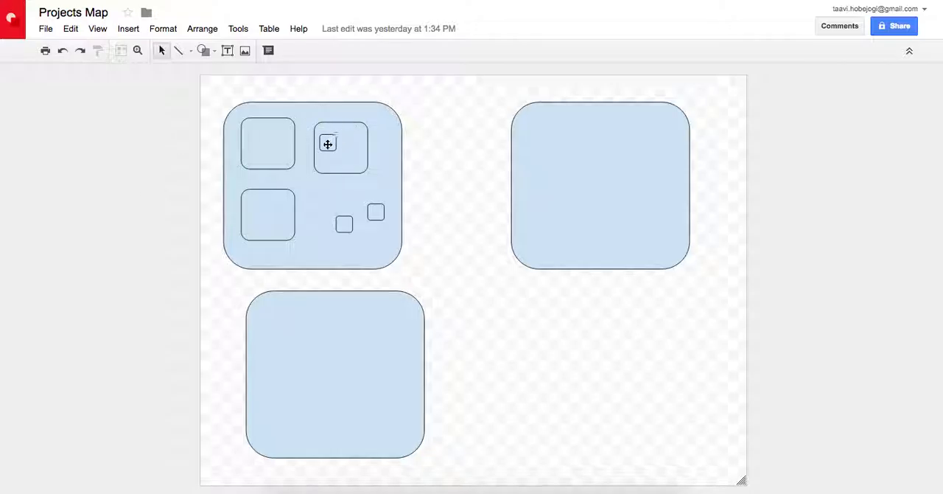
Examine the small box nested in a medium box together with its parent box, and clear the selection
{"action": "left_click", "coordinate": [360, 157]}
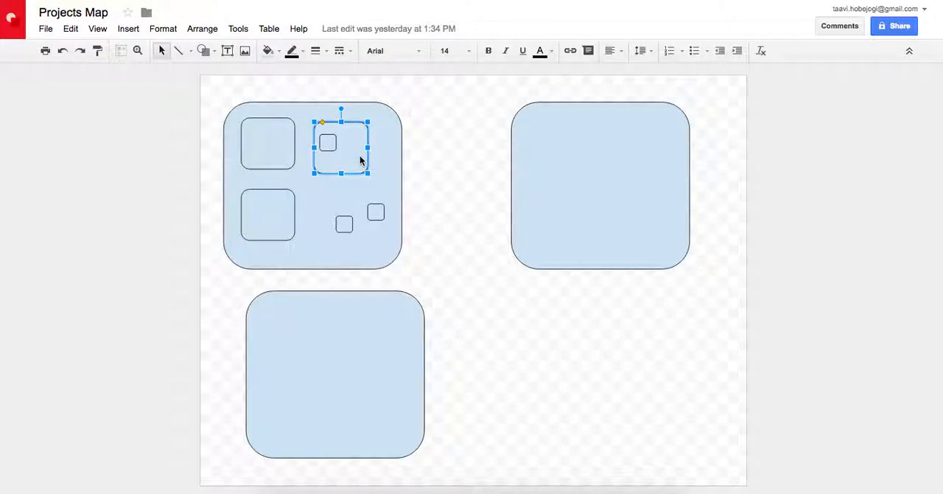
{"action": "left_click", "coordinate": [329, 143]}
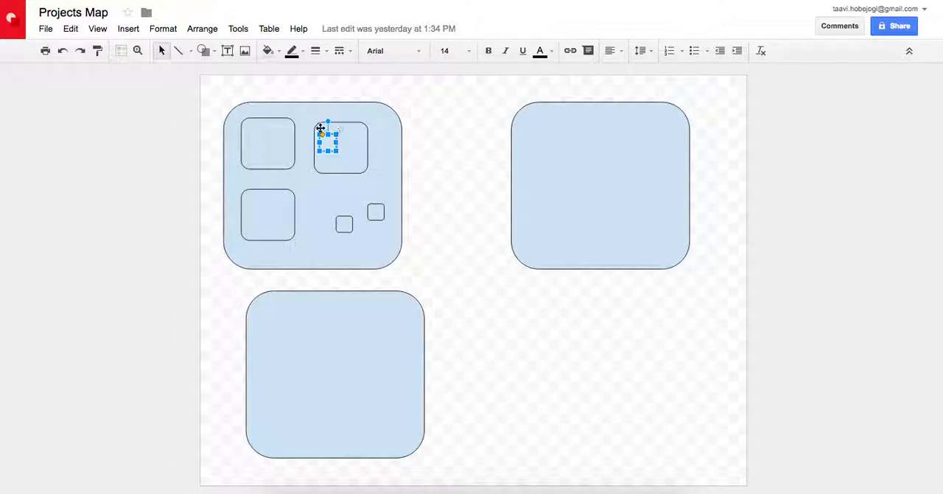
{"action": "left_click", "coordinate": [352, 145]}
{"action": "left_click", "coordinate": [143, 192]}
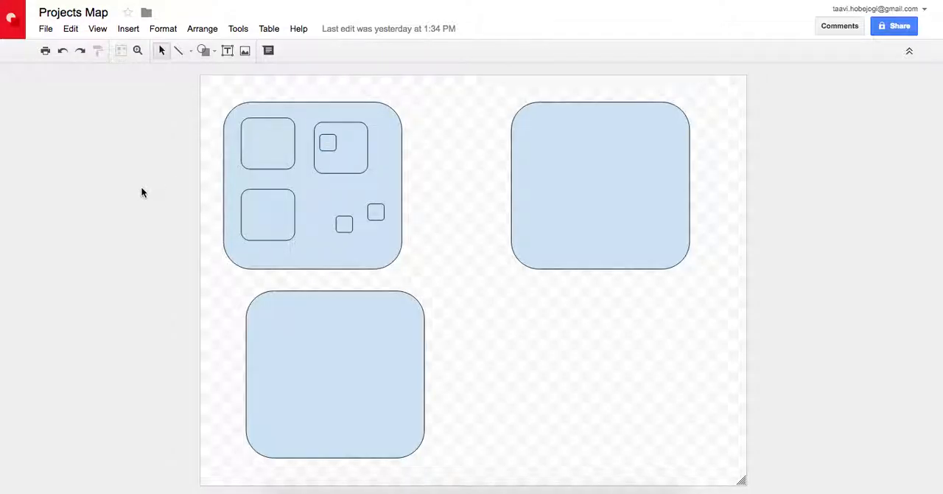
Compare the three large boxes by selecting each in turn, ending on the one that contains smaller boxes
{"action": "left_click", "coordinate": [275, 261]}
{"action": "left_click", "coordinate": [562, 228]}
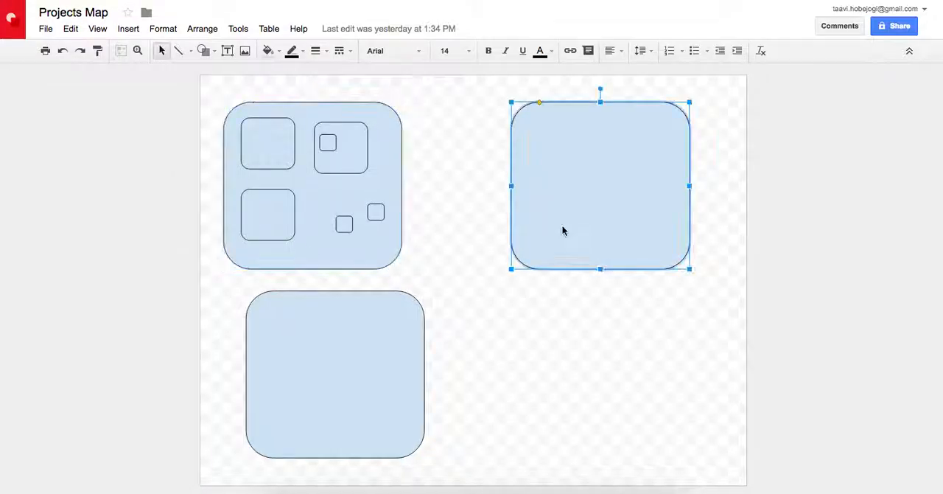
{"action": "left_click", "coordinate": [354, 355]}
{"action": "left_click", "coordinate": [274, 257]}
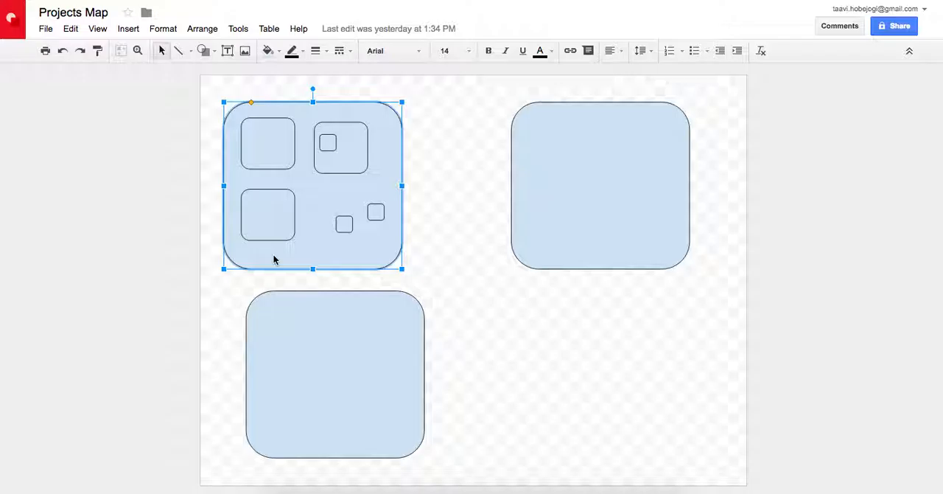
Examine the three medium boxes, select the upper two together and view their available actions without applying any
{"action": "left_click", "coordinate": [264, 214]}
{"action": "left_click", "coordinate": [263, 146]}
{"action": "left_click", "coordinate": [346, 167]}
{"action": "left_click", "coordinate": [275, 146], "text": "shift"}
{"action": "right_click", "coordinate": [276, 145]}
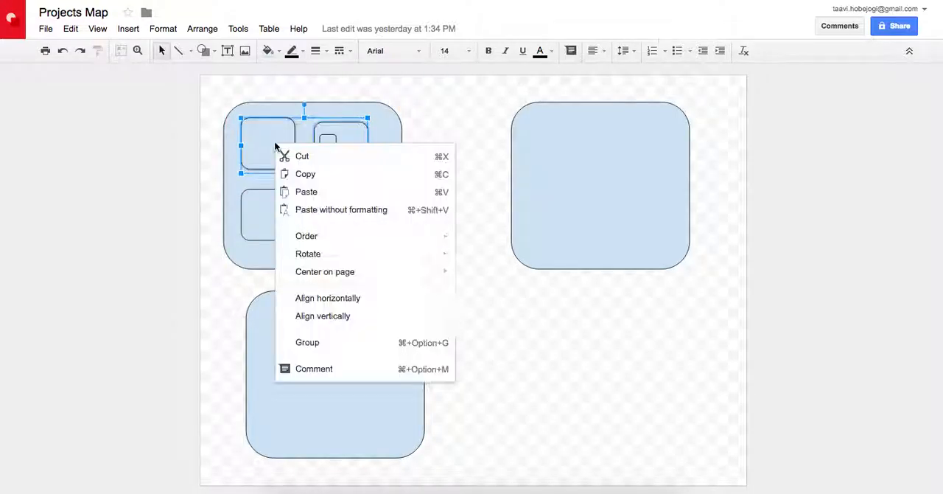
{"action": "left_click", "coordinate": [171, 177]}
Select the three medium boxes together, clear that selection, and select all shapes in the drawing before deselecting them
{"action": "left_click", "coordinate": [267, 155]}
{"action": "left_click", "coordinate": [343, 166], "text": "shift"}
{"action": "left_click", "coordinate": [268, 205], "text": "shift"}
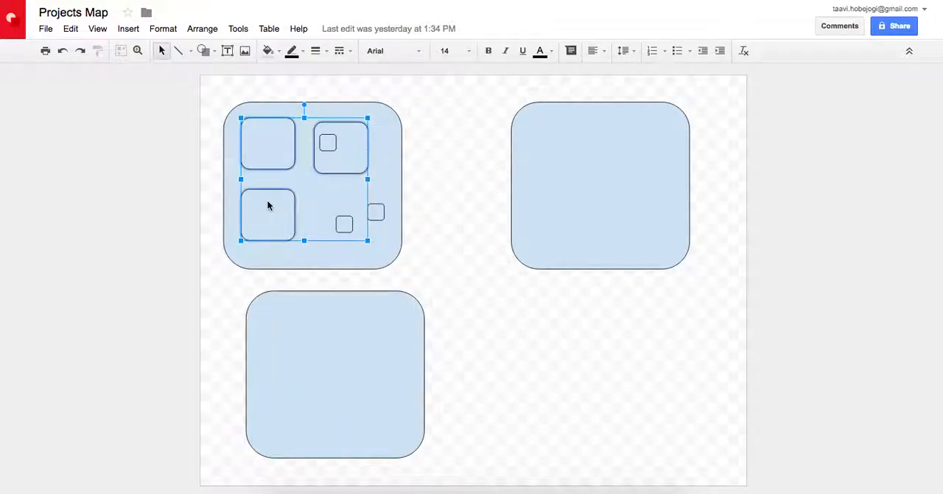
{"action": "left_click", "coordinate": [168, 191]}
{"action": "left_click_drag", "start_coordinate": [172, 111], "coordinate": [768, 417]}
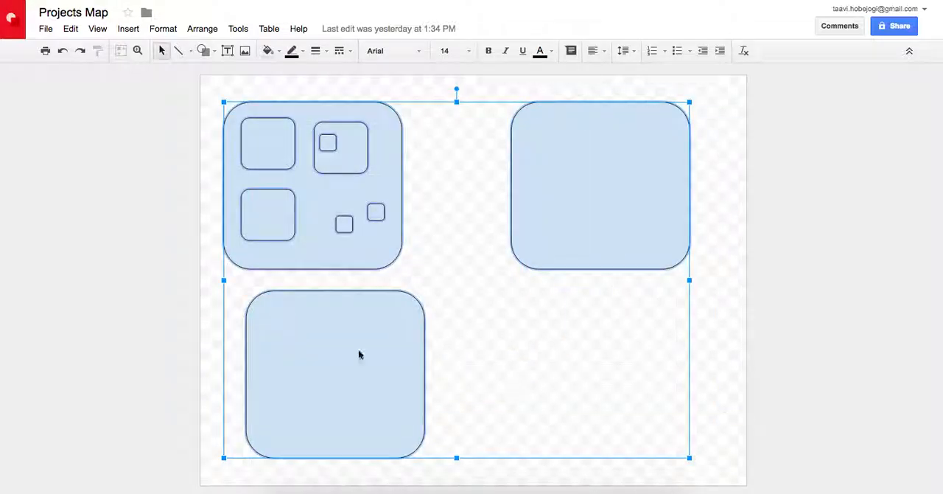
{"action": "left_click", "coordinate": [106, 309]}
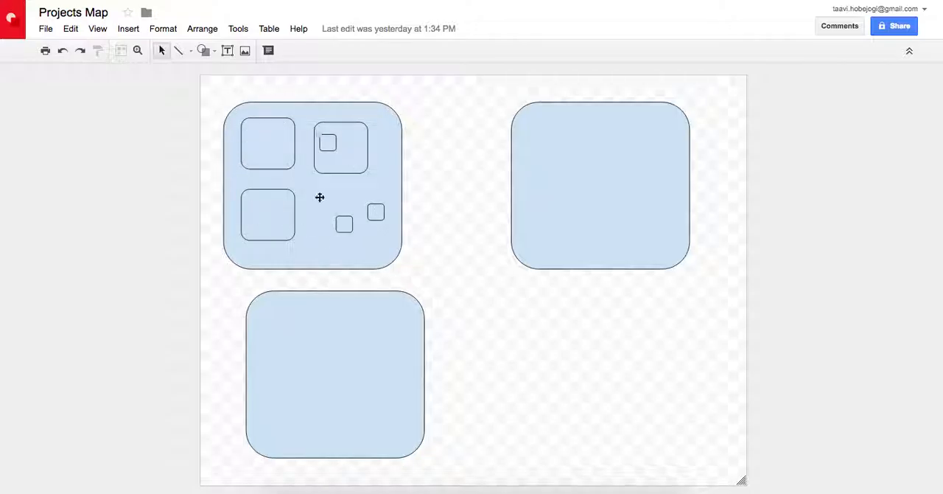
Examine the nested small box, the two upper medium boxes and one loose small box individually
{"action": "left_click", "coordinate": [334, 140]}
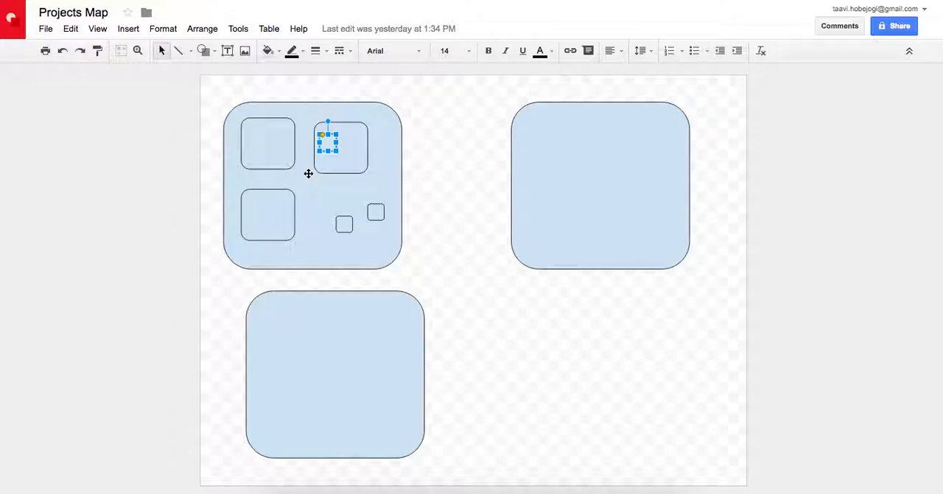
{"action": "left_click", "coordinate": [178, 190]}
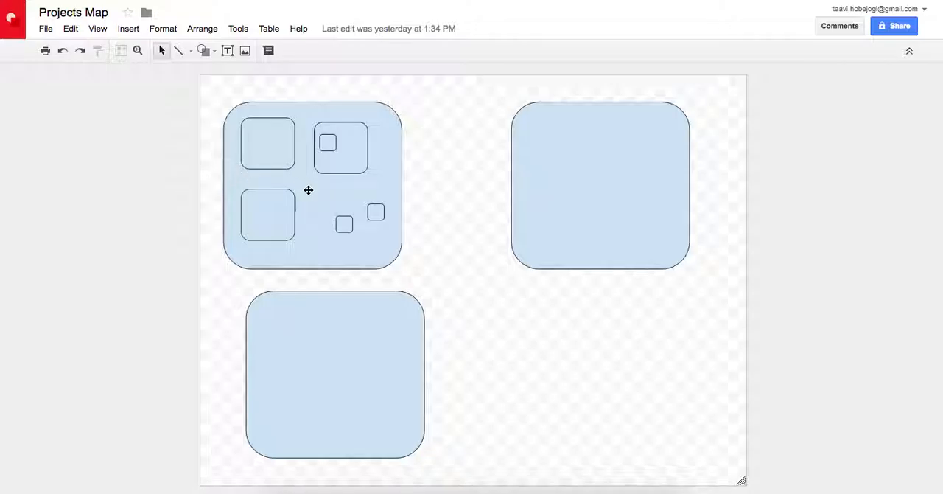
{"action": "left_click", "coordinate": [289, 145]}
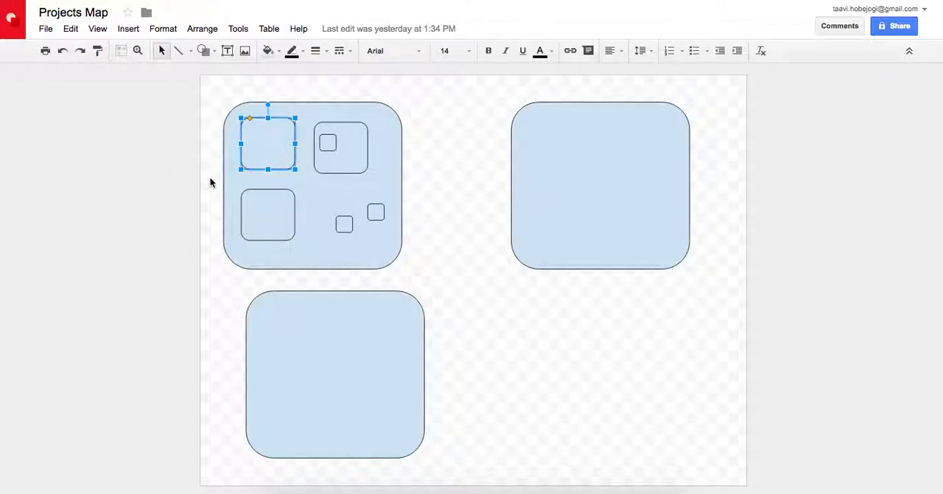
{"action": "left_click", "coordinate": [339, 165], "text": "shift"}
{"action": "left_click", "coordinate": [349, 221], "text": "shift"}
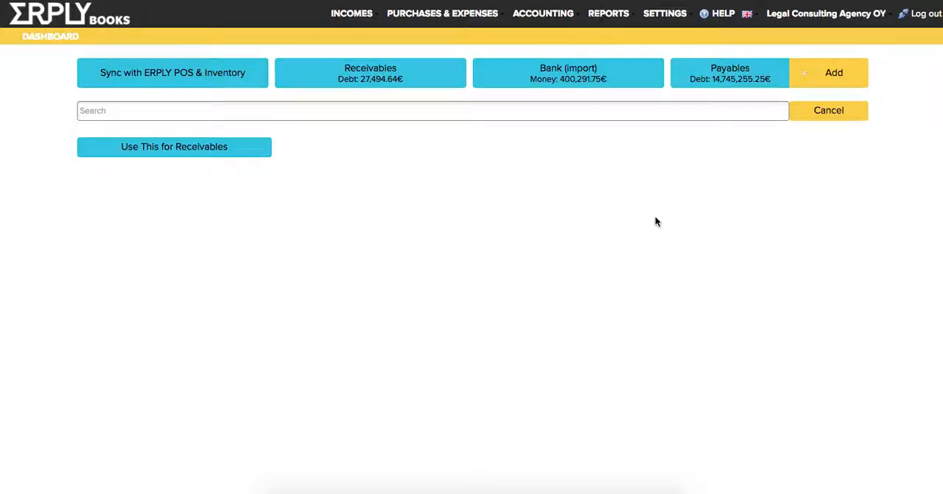
Switch to ERPLY Books and open the Projects list from the initial data settings
{"action": "left_click", "coordinate": [655, 13]}
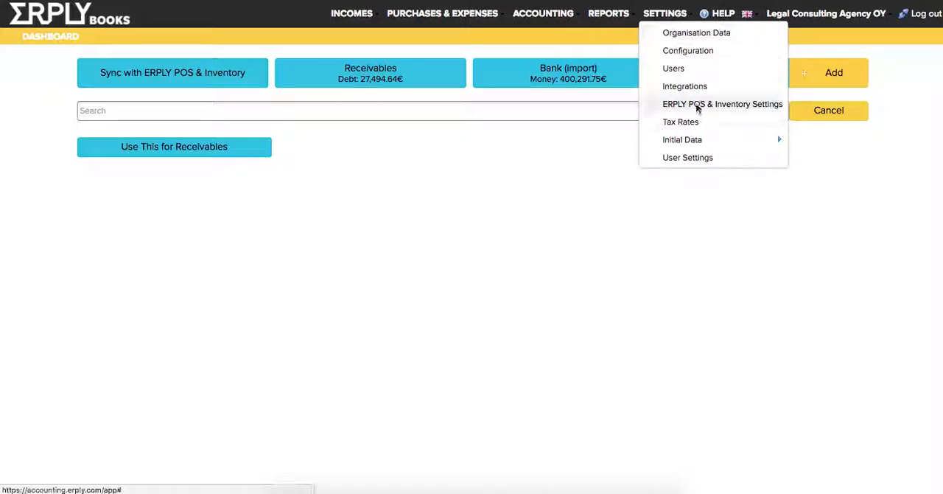
{"action": "mouse_move", "coordinate": [689, 140]}
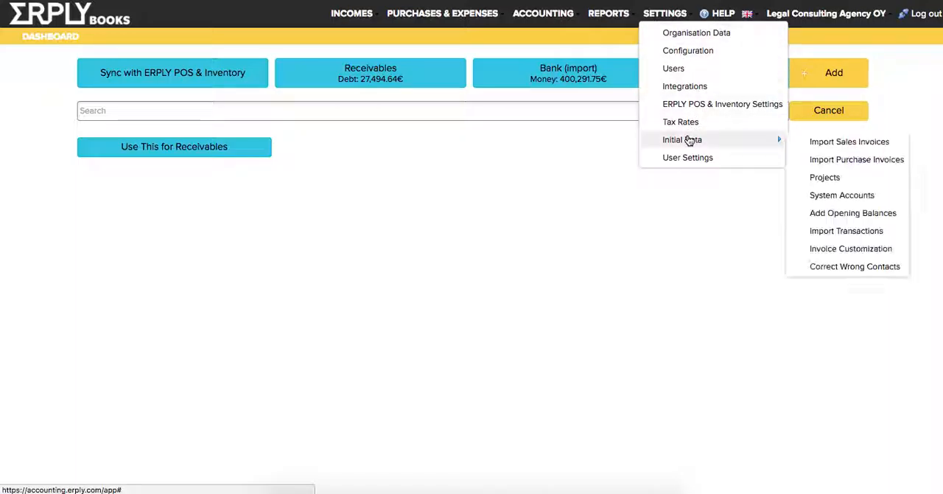
{"action": "left_click", "coordinate": [828, 176]}
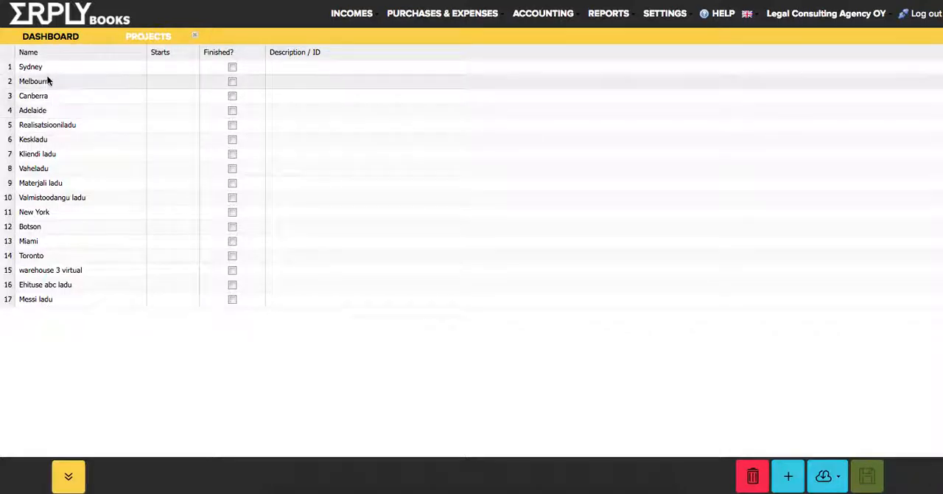
{"action": "left_click", "coordinate": [425, 129]}
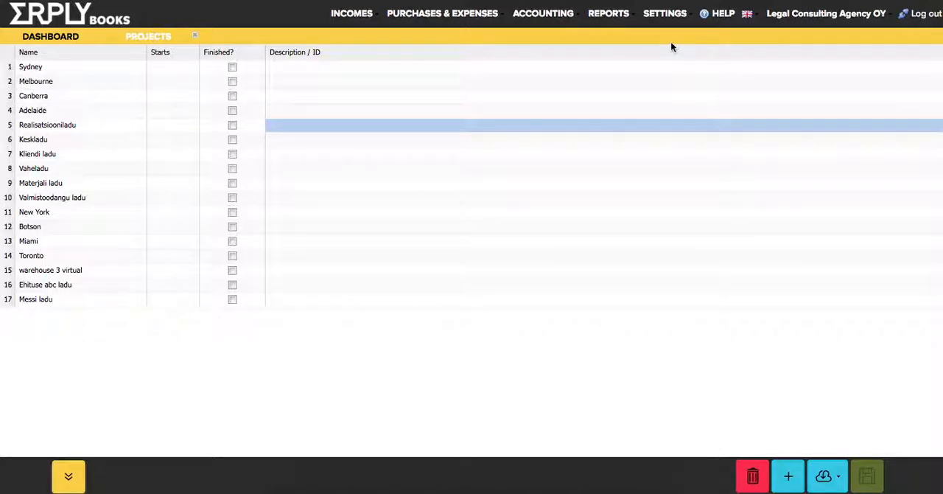
Review the options for syncing warehouses and users as projects in ERPLY POS & Inventory Settings, and return to the Projects list
{"action": "mouse_move", "coordinate": [661, 11]}
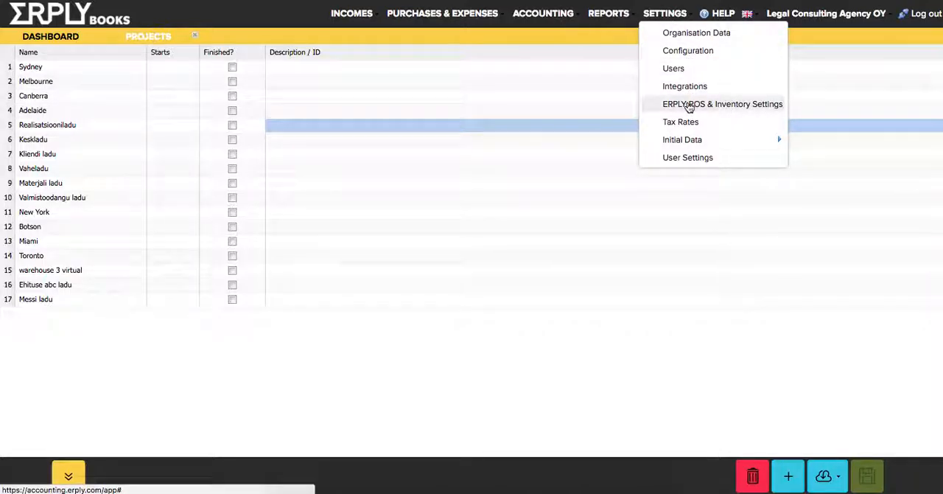
{"action": "left_click", "coordinate": [688, 105]}
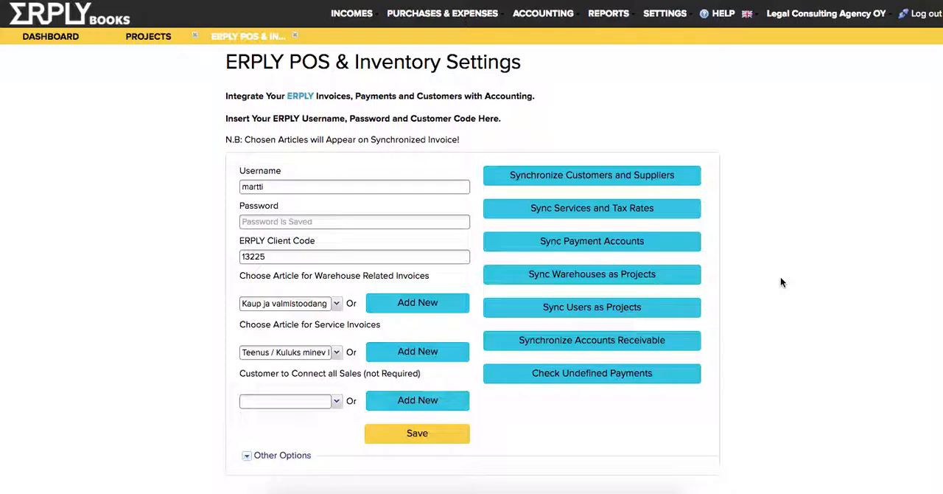
{"action": "left_click", "coordinate": [148, 38]}
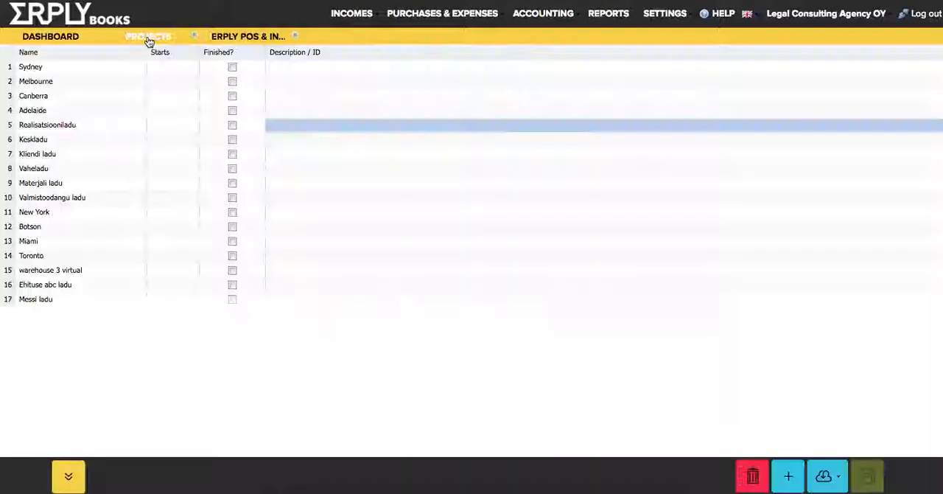
Add a new project named "Car Nissan" below the existing projects and save it
{"action": "left_click", "coordinate": [90, 332]}
{"action": "type", "text": "Car Nissan"}
{"action": "key", "text": "Return"}
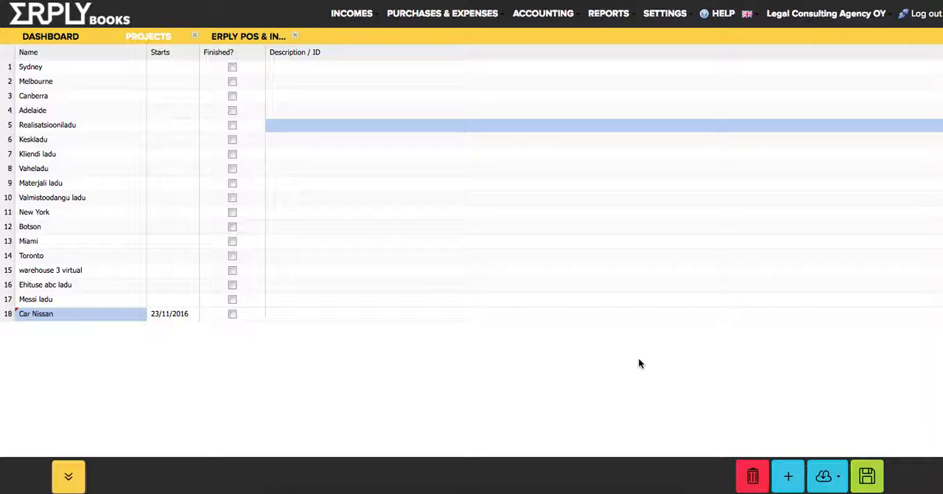
{"action": "left_click", "coordinate": [865, 479]}
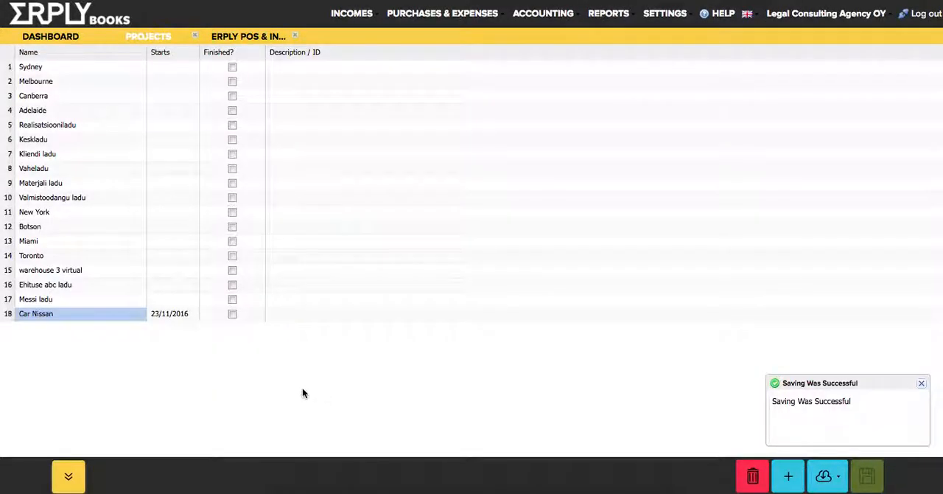
Add a new project named "Conference" below "Car Nissan" and save it
{"action": "left_click", "coordinate": [61, 351]}
{"action": "type", "text": "Conference"}
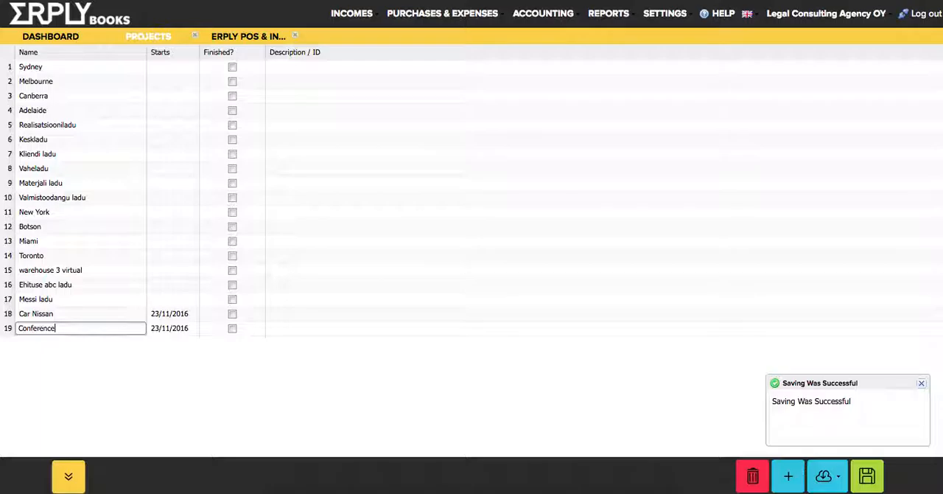
{"action": "key", "text": "Return"}
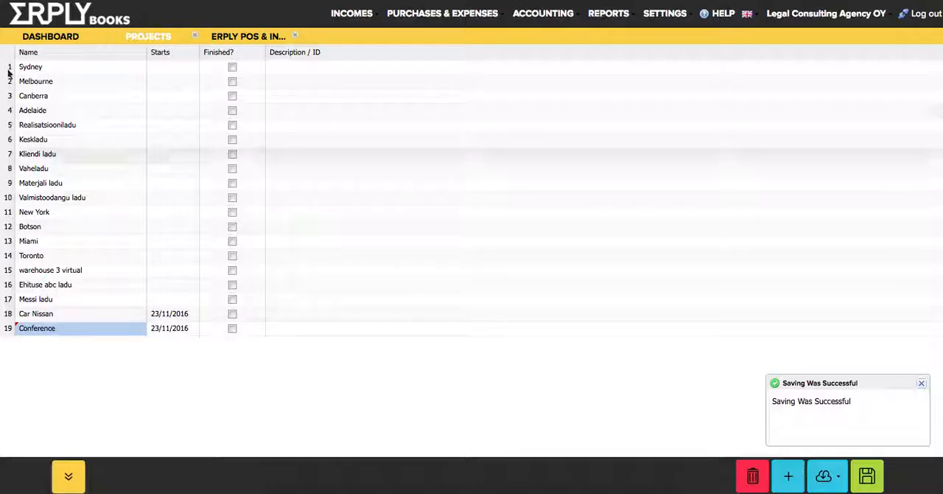
{"action": "left_click", "coordinate": [66, 69]}
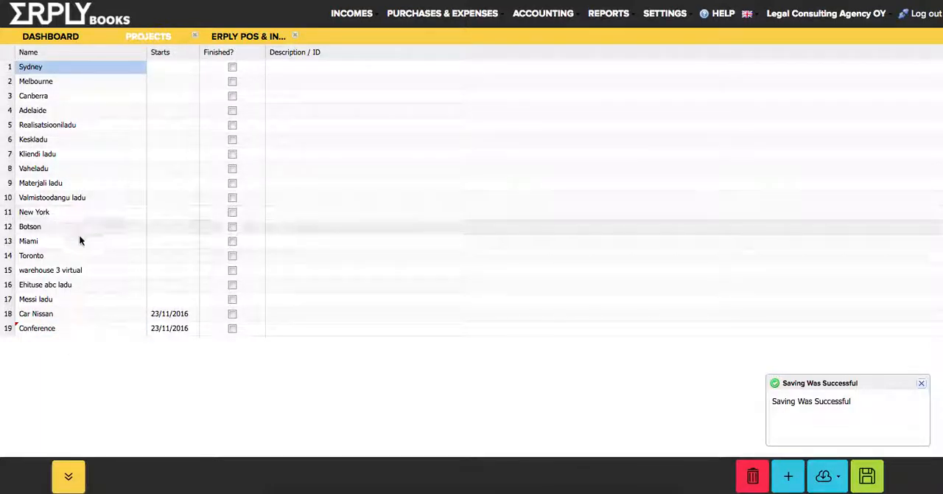
{"action": "left_click", "coordinate": [73, 329]}
{"action": "key", "text": "ctrl+s"}
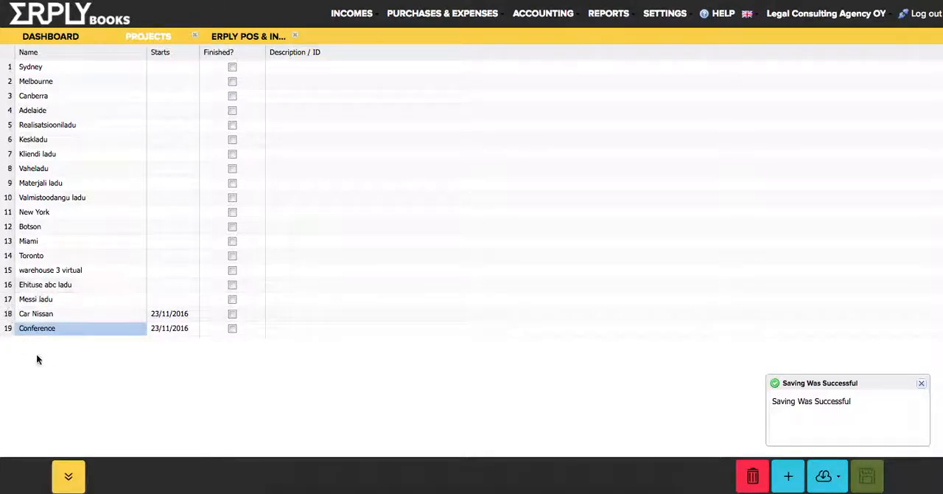
{"action": "left_click", "coordinate": [37, 63]}
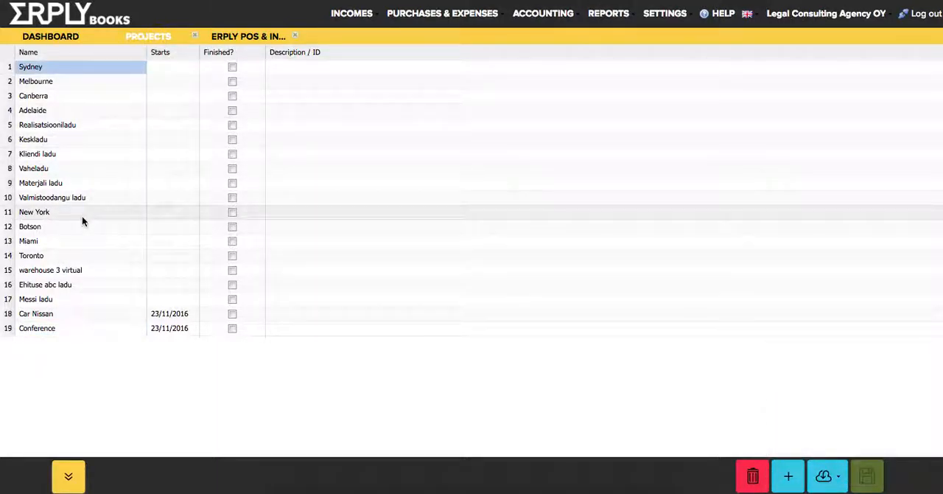
{"action": "left_click", "coordinate": [69, 327]}
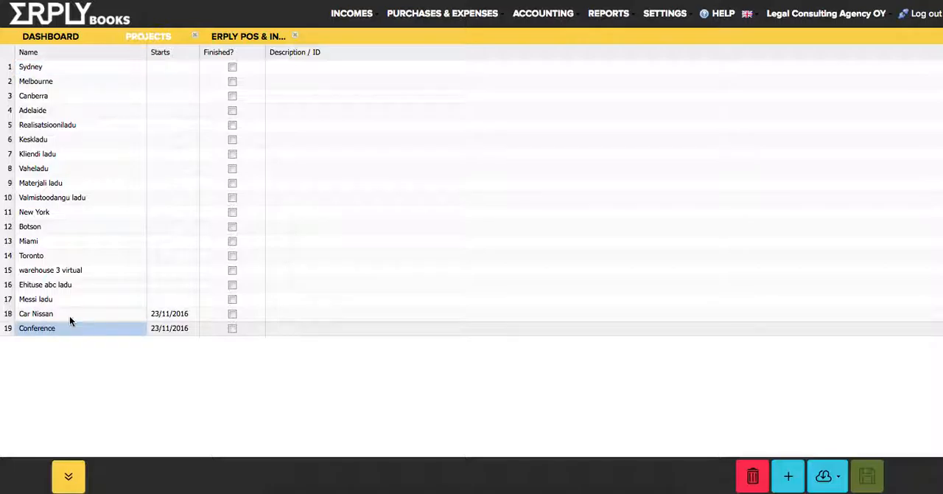
{"action": "left_click", "coordinate": [73, 66]}
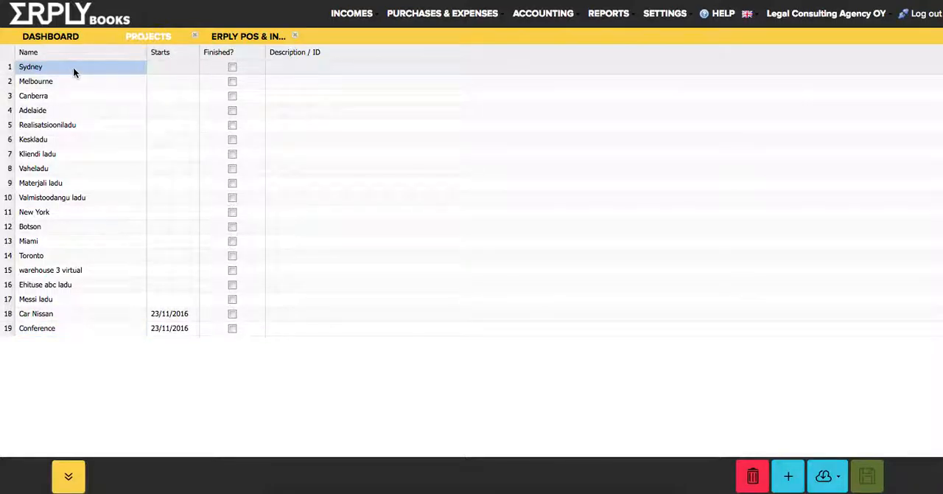
Show the "Project (main)" column in the projects table and move it directly after the Name column
{"action": "left_click", "coordinate": [142, 52]}
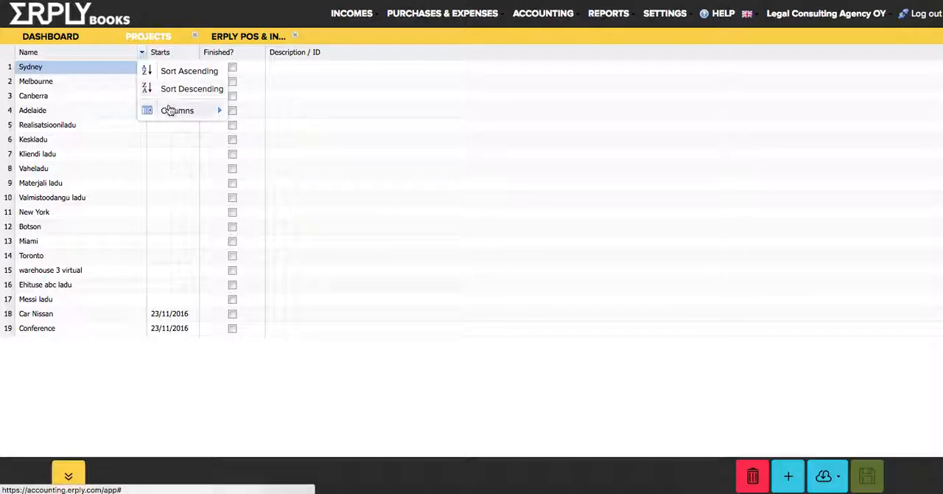
{"action": "mouse_move", "coordinate": [169, 109]}
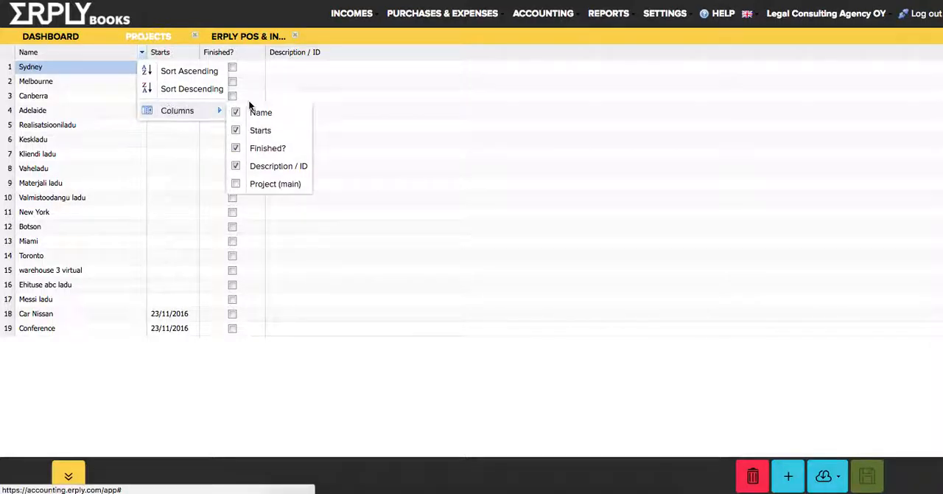
{"action": "left_click", "coordinate": [264, 184]}
{"action": "left_click", "coordinate": [789, 184]}
{"action": "left_click_drag", "start_coordinate": [906, 53], "coordinate": [131, 52]}
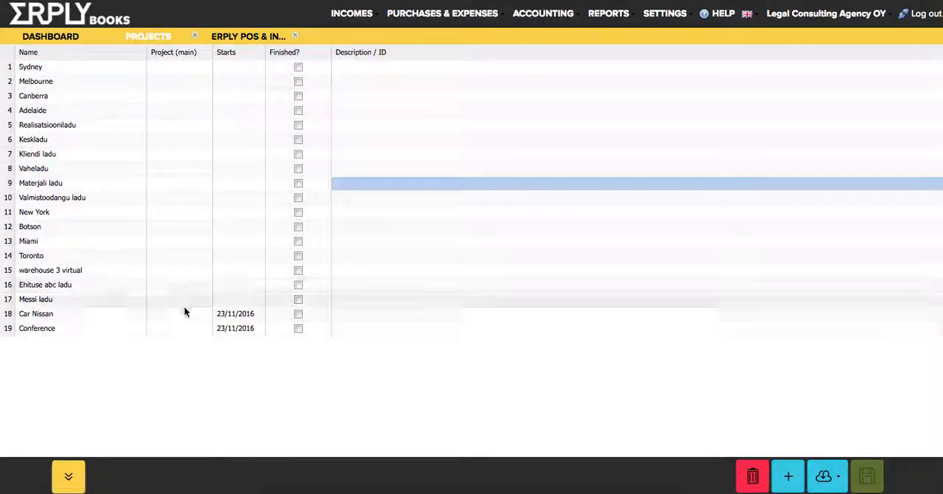
Set "Sydney" as the main project of "Conference" and save the projects list
{"action": "left_click", "coordinate": [184, 328]}
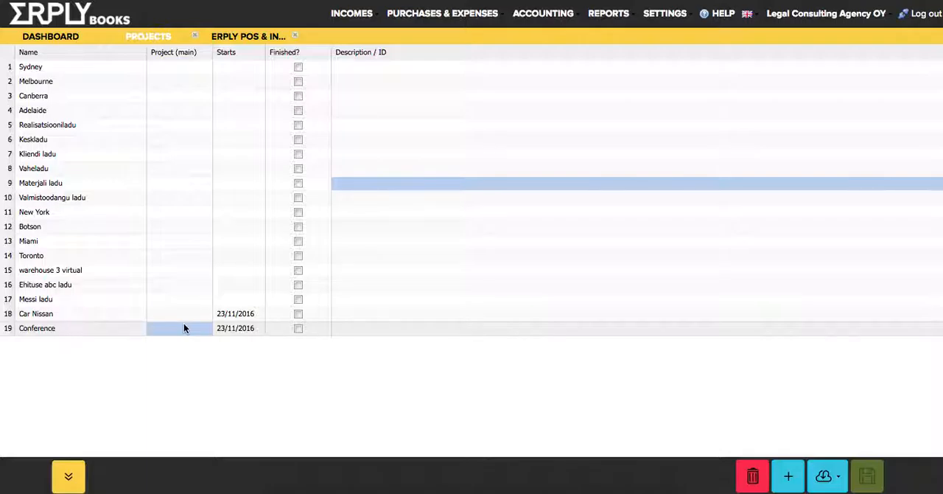
{"action": "left_click", "coordinate": [185, 327]}
{"action": "type", "text": "sydn"}
{"action": "key", "text": "Return"}
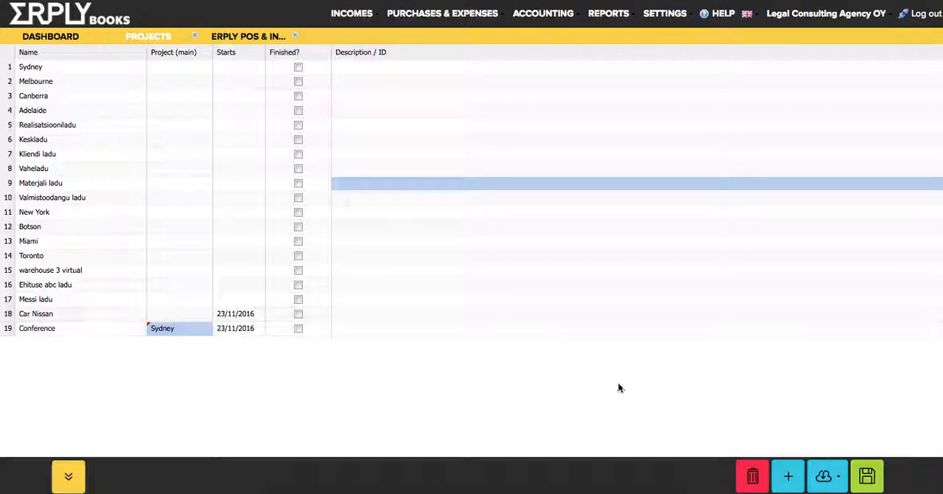
{"action": "left_click", "coordinate": [868, 475]}
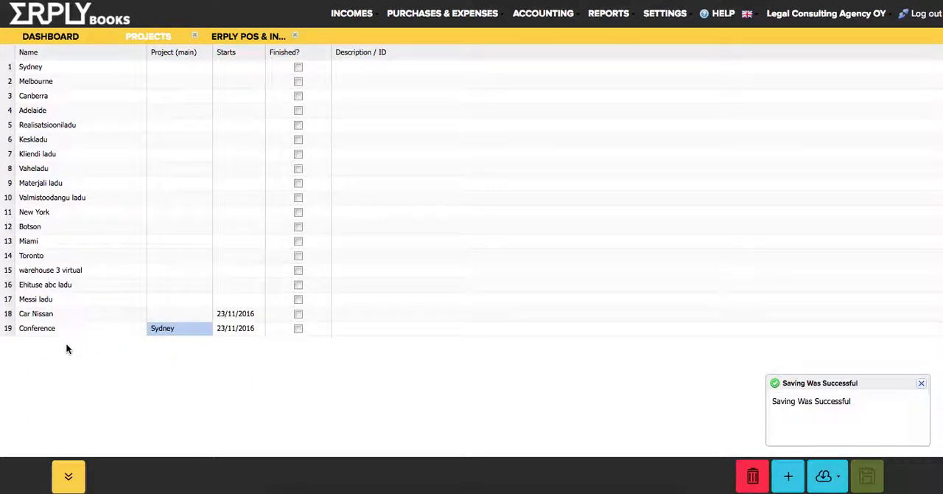
{"action": "left_click", "coordinate": [36, 330]}
{"action": "left_click", "coordinate": [171, 325]}
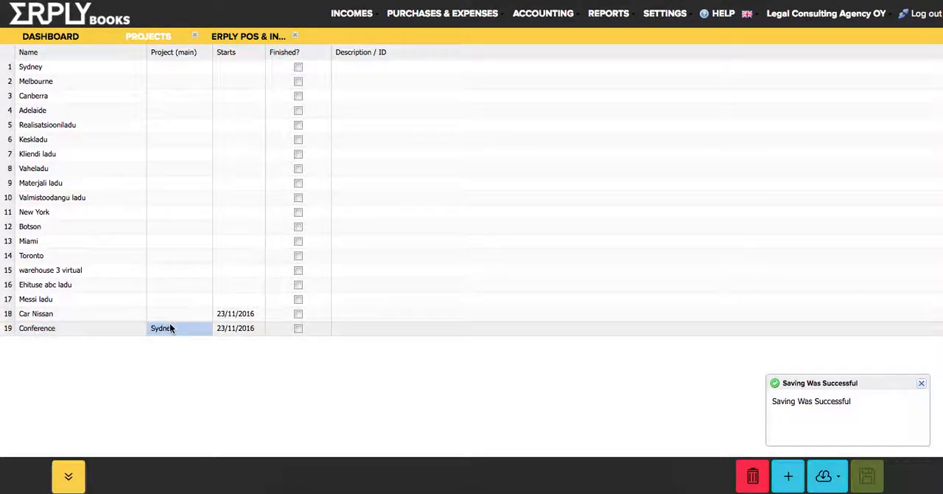
{"action": "left_click", "coordinate": [109, 329]}
{"action": "left_click", "coordinate": [168, 334]}
{"action": "left_click", "coordinate": [120, 324]}
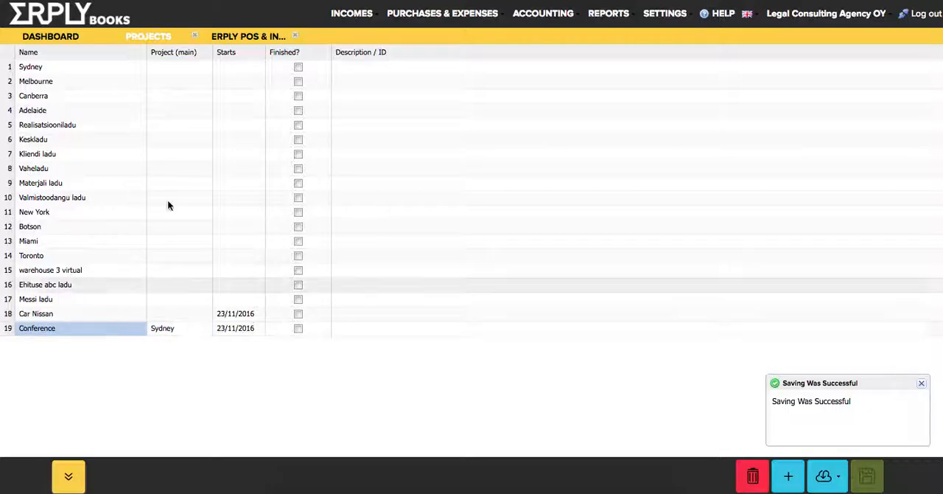
Close the Projects list and start a new purchase invoice assigned as a whole to the project "Sydney"
{"action": "left_click", "coordinate": [195, 36]}
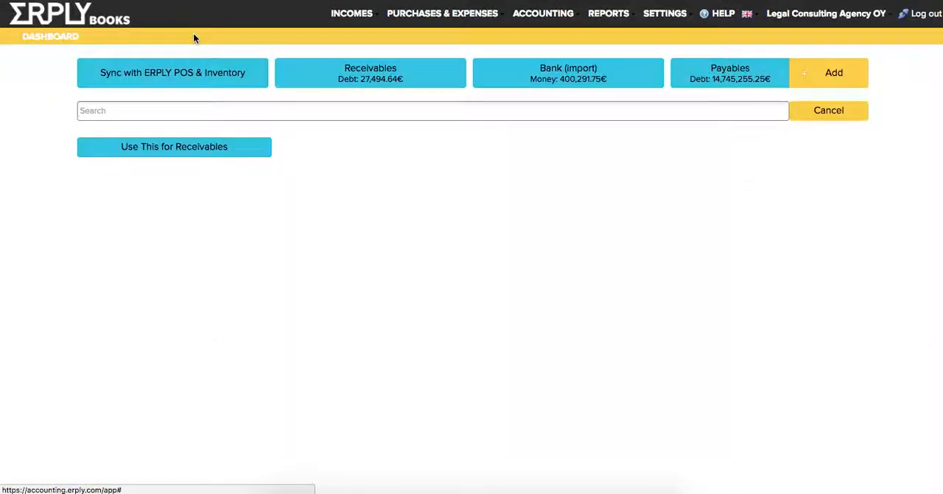
{"action": "mouse_move", "coordinate": [401, 15]}
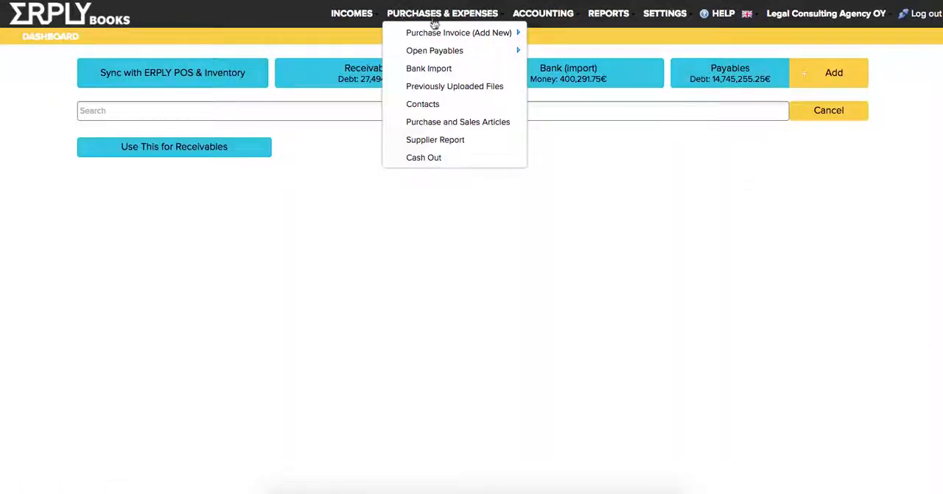
{"action": "mouse_move", "coordinate": [444, 35]}
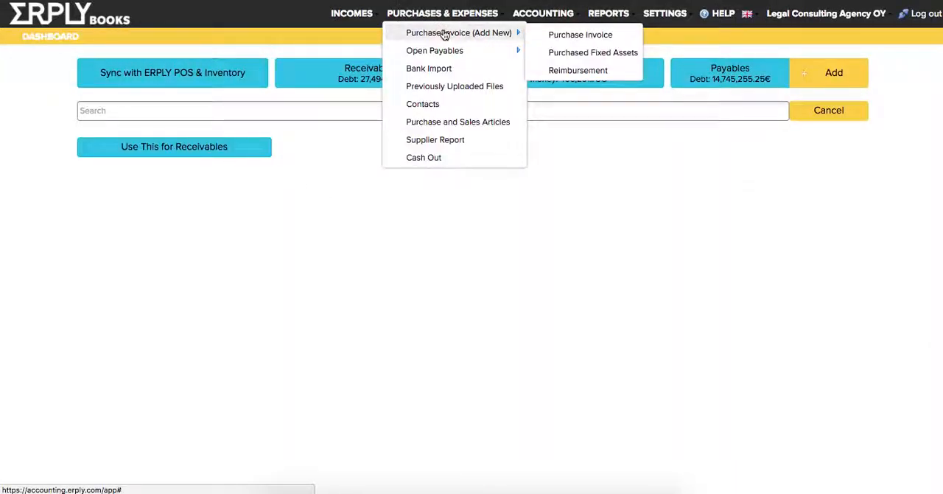
{"action": "left_click", "coordinate": [445, 34]}
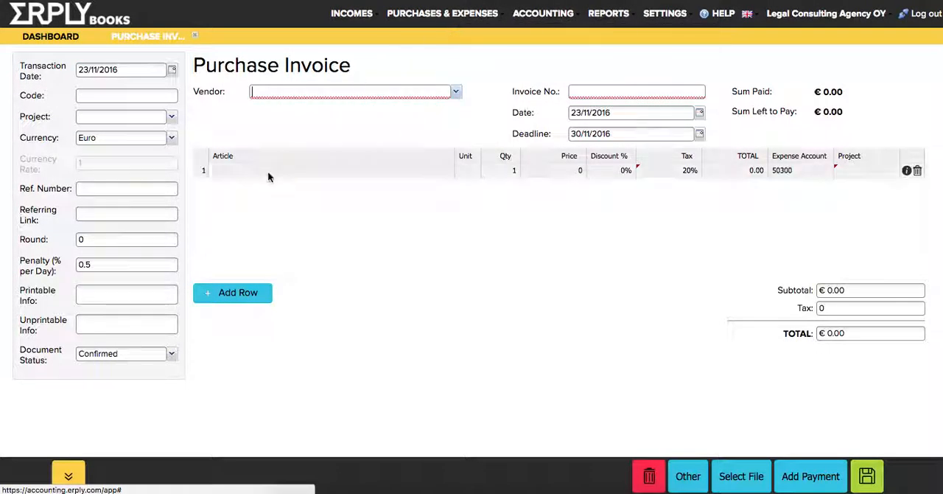
{"action": "left_click", "coordinate": [172, 118]}
{"action": "left_click", "coordinate": [172, 118]}
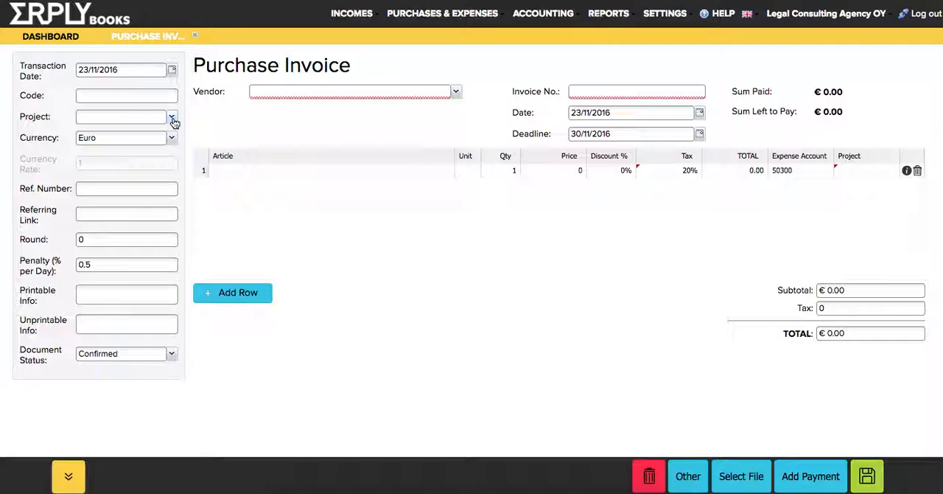
{"action": "left_click", "coordinate": [172, 118]}
{"action": "left_click", "coordinate": [127, 160]}
Enter "Office Supplier" as the purchase invoice's vendor and 329829823 as its invoice number
{"action": "left_click", "coordinate": [272, 91]}
{"action": "type", "text": "Office Supplier"}
{"action": "key", "text": "Tab"}
{"action": "type", "text": "329829823"}
Fill the first invoice row with the article "Office supplies" at a price of 100, and save the invoice without attaching a file
{"action": "left_click", "coordinate": [295, 170]}
{"action": "type", "text": "Office supplies"}
{"action": "key", "text": "Tab"}
{"action": "key", "text": "Tab"}
{"action": "type", "text": "100"}
{"action": "key", "text": "Return"}
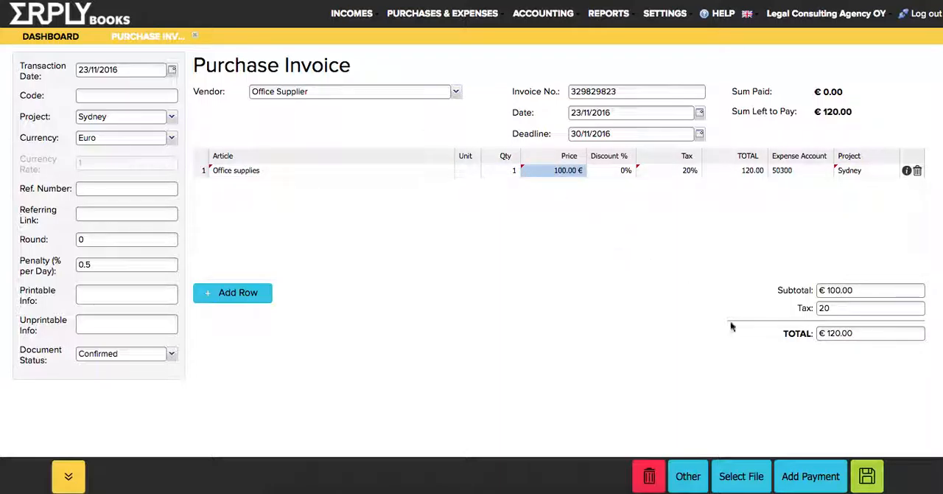
{"action": "left_click", "coordinate": [867, 476]}
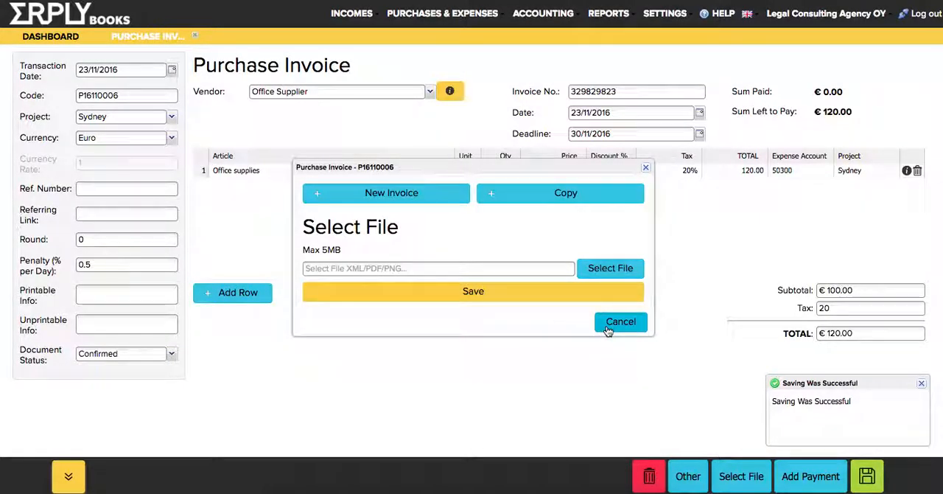
{"action": "left_click", "coordinate": [614, 323]}
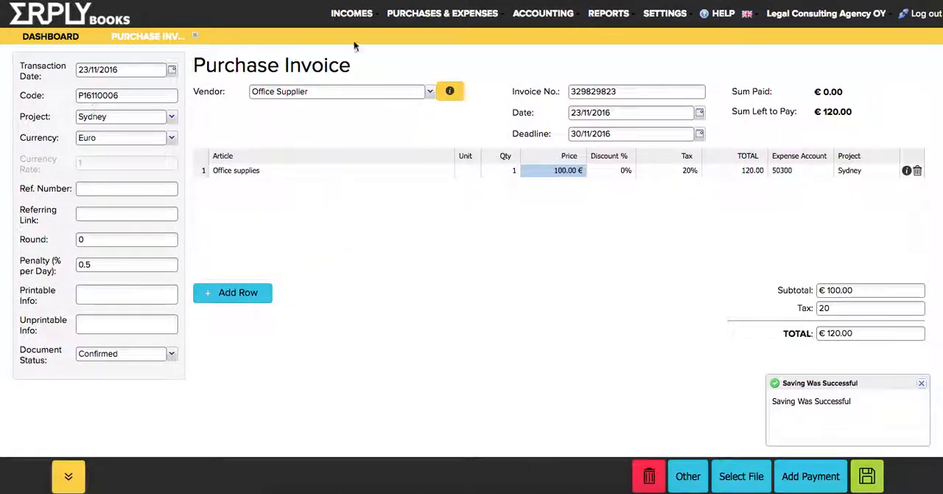
{"action": "mouse_move", "coordinate": [422, 17]}
{"action": "mouse_move", "coordinate": [438, 35]}
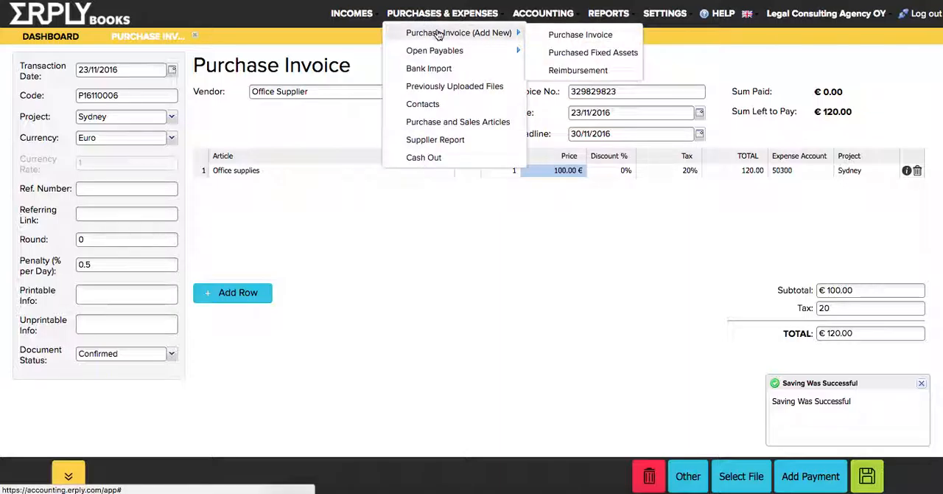
{"action": "left_click", "coordinate": [438, 35]}
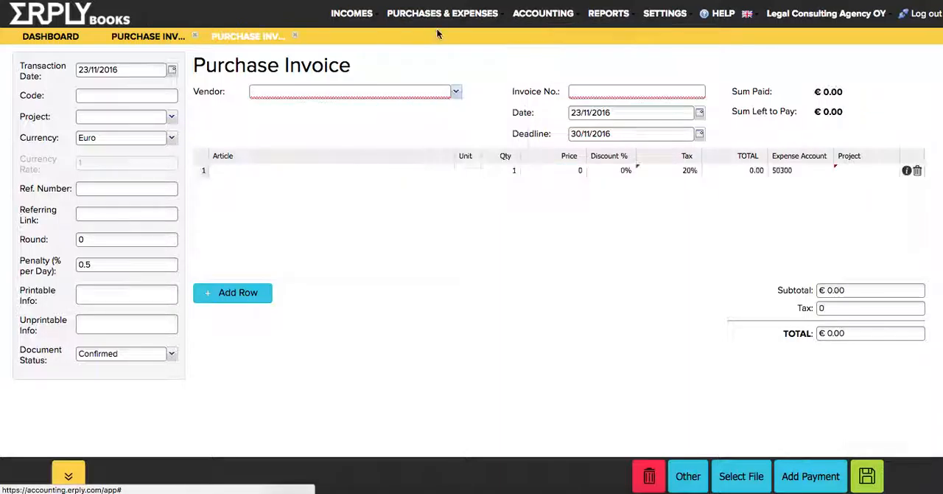
{"action": "type", "text": "Marketing Supplier"}
{"action": "key", "text": "Tab"}
{"action": "type", "text": "32983298329"}
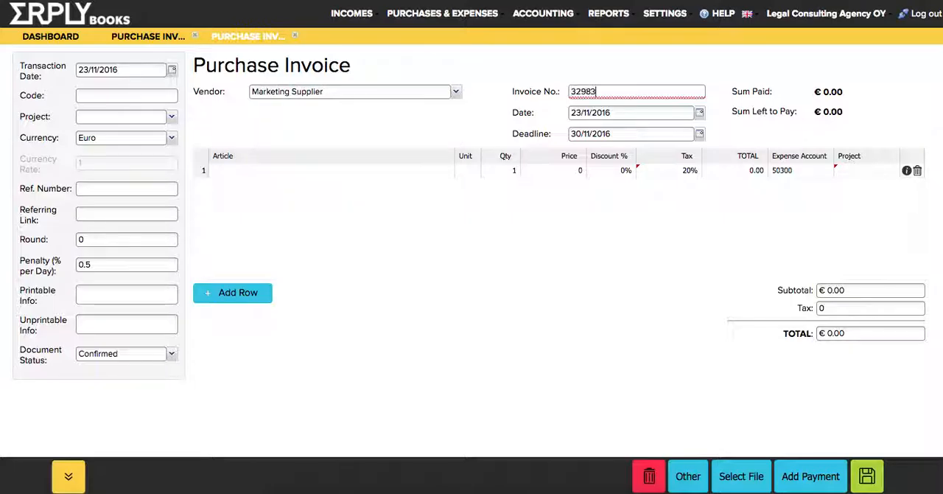
Leave the document's project empty and enter two article rows, both named "Marketing"
{"action": "left_click", "coordinate": [108, 115]}
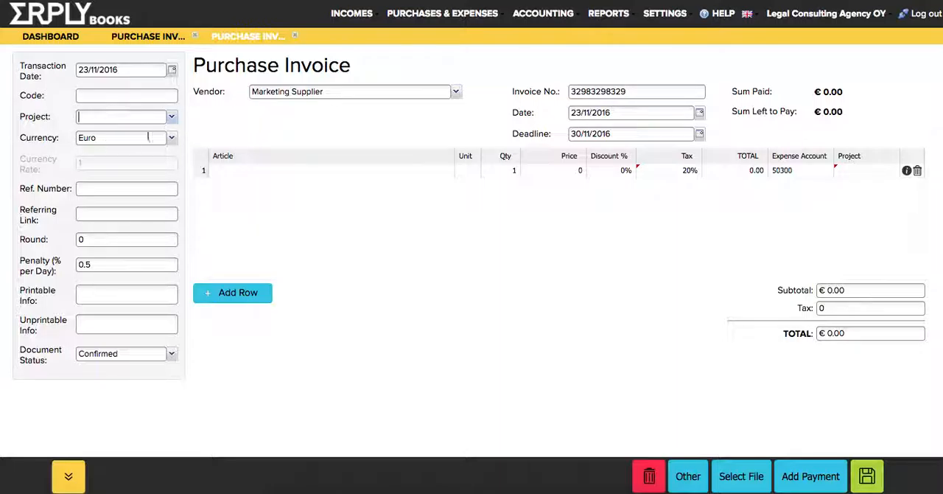
{"action": "left_click", "coordinate": [319, 171]}
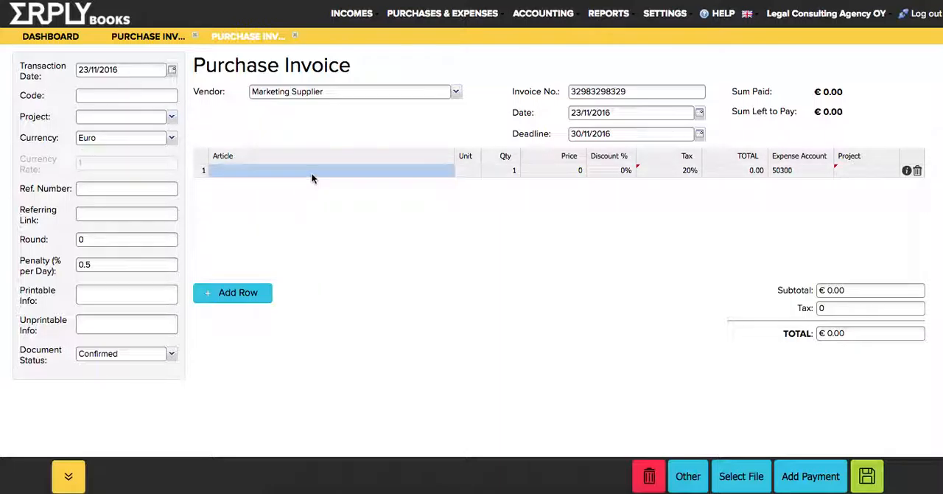
{"action": "type", "text": "Marketing"}
{"action": "key", "text": "super+a"}
{"action": "key", "text": "super+c"}
{"action": "key", "text": "Return"}
{"action": "key", "text": "super+v"}
{"action": "key", "text": "Tab"}
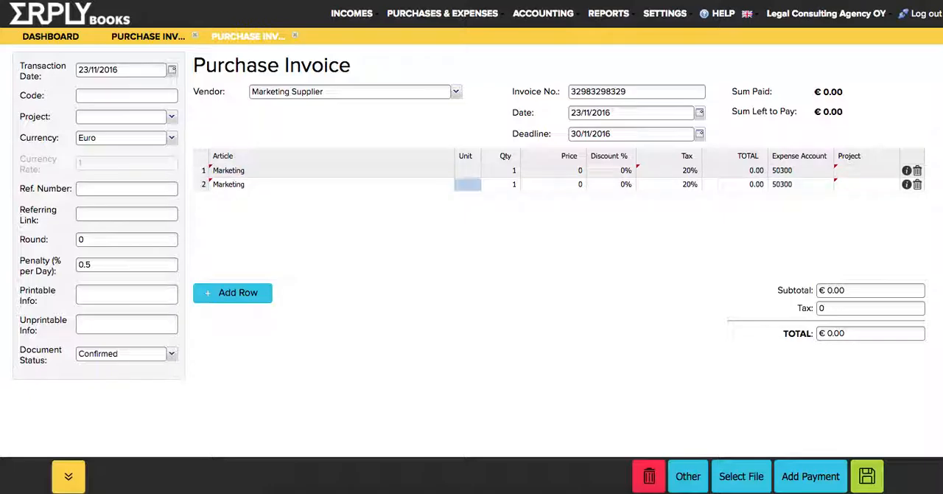
Set the price of both "Marketing" rows to 500
{"action": "key", "text": "Right"}
{"action": "key", "text": "Up"}
{"action": "key", "text": "Right"}
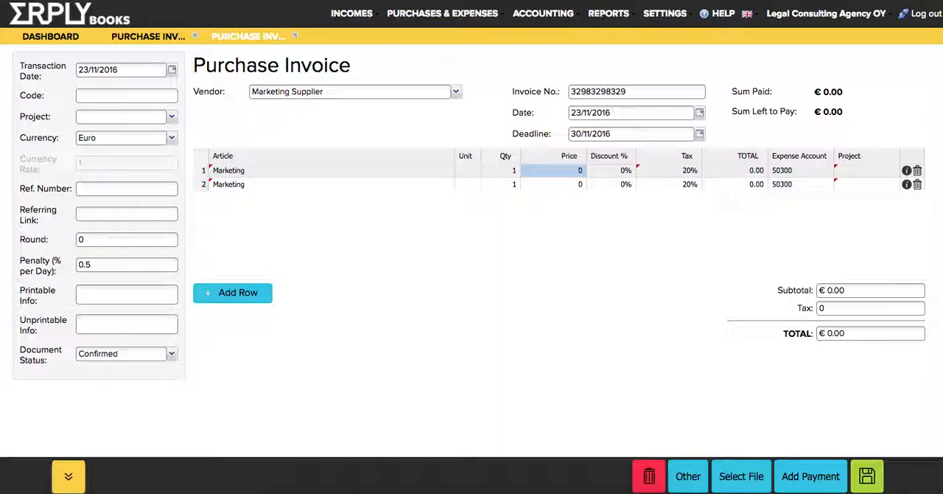
{"action": "type", "text": "500"}
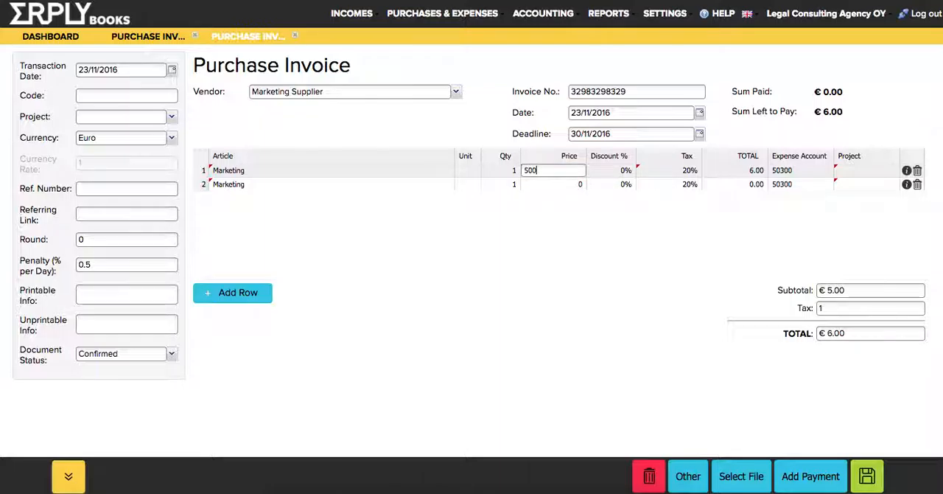
{"action": "key", "text": "Return"}
{"action": "key", "text": "Down"}
{"action": "type", "text": "500"}
{"action": "key", "text": "Return"}
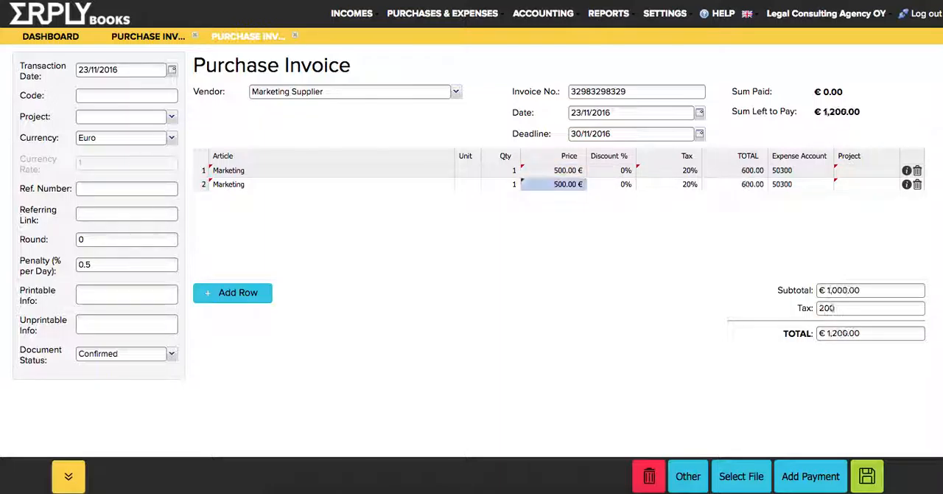
Assign the first "Marketing" row to the project "Sydney" and the second row to "Melbourne"
{"action": "key", "text": "Right"}
{"action": "key", "text": "Right"}
{"action": "key", "text": "Right"}
{"action": "key", "text": "Right"}
{"action": "key", "text": "Right"}
{"action": "key", "text": "Up"}
{"action": "key", "text": "Return"}
{"action": "key", "text": "Down"}
{"action": "key", "text": "Down"}
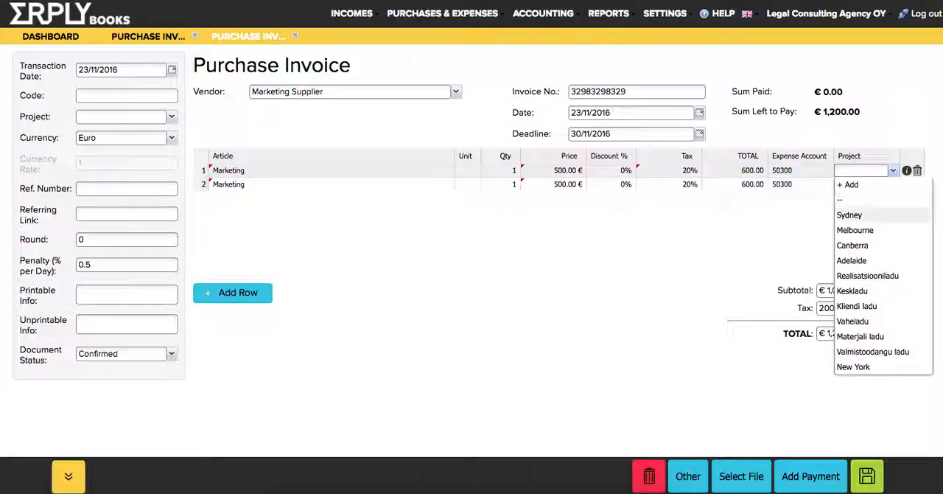
{"action": "key", "text": "Return"}
{"action": "key", "text": "Down"}
{"action": "key", "text": "Return"}
{"action": "key", "text": "Down"}
{"action": "key", "text": "Return"}
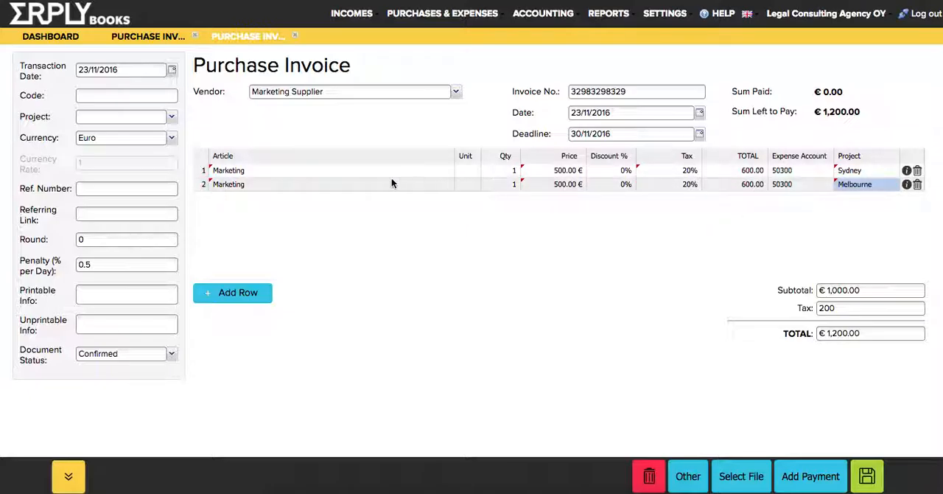
Save the Marketing Supplier purchase invoice without attaching a file
{"action": "left_click", "coordinate": [354, 183]}
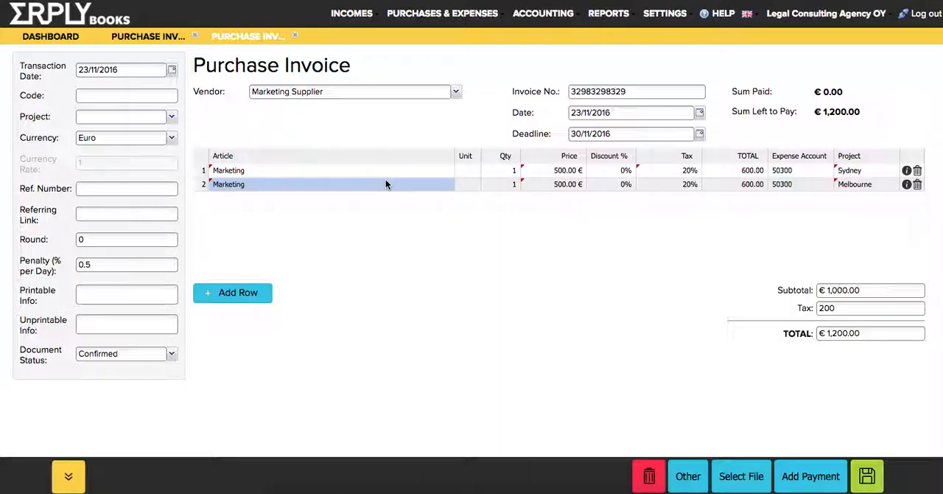
{"action": "left_click", "coordinate": [868, 476]}
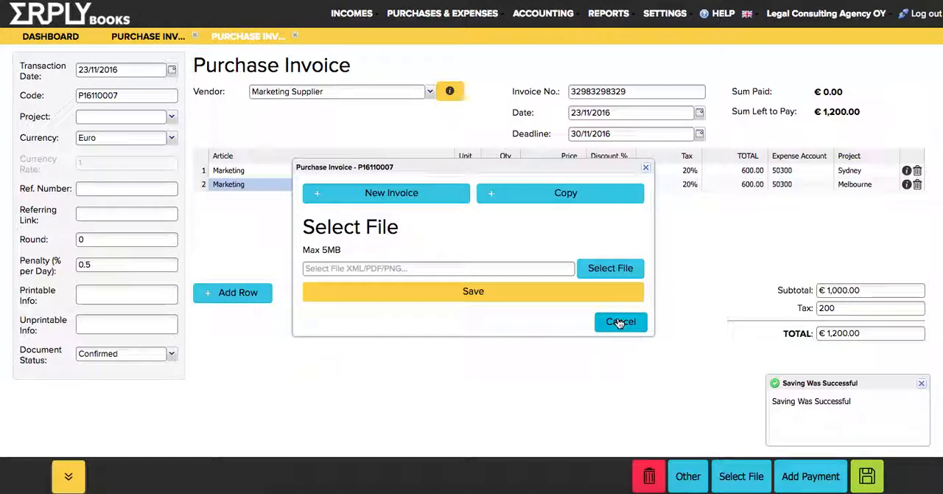
{"action": "left_click", "coordinate": [620, 320]}
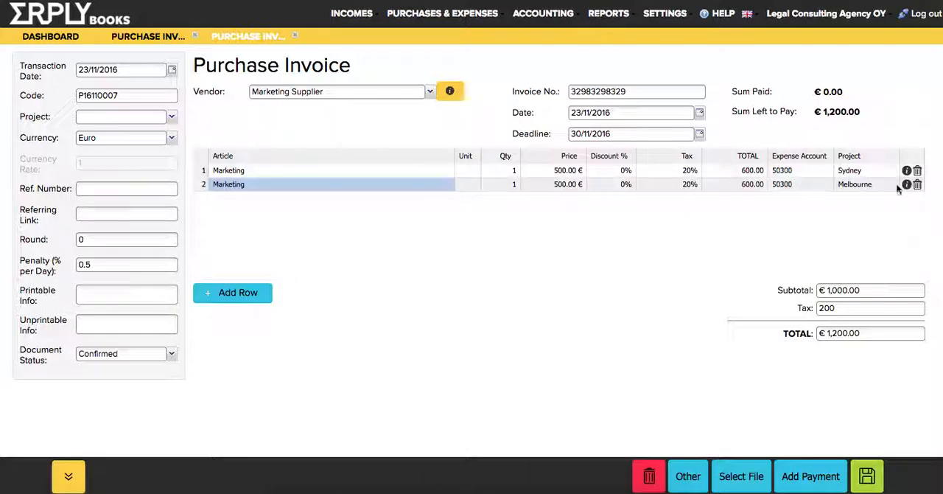
Turn on "Enable Multiple Projects Selection" in the organisation's Configuration and save the settings
{"action": "left_click", "coordinate": [659, 13]}
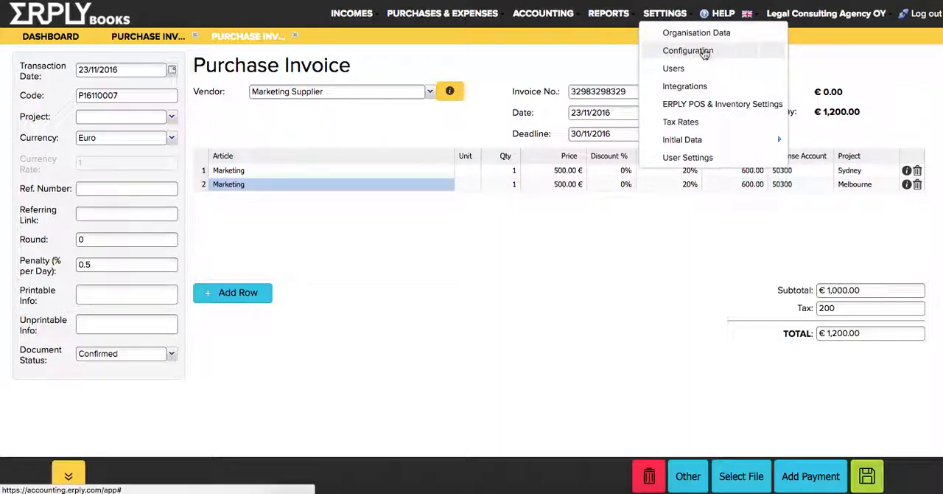
{"action": "left_click", "coordinate": [702, 50]}
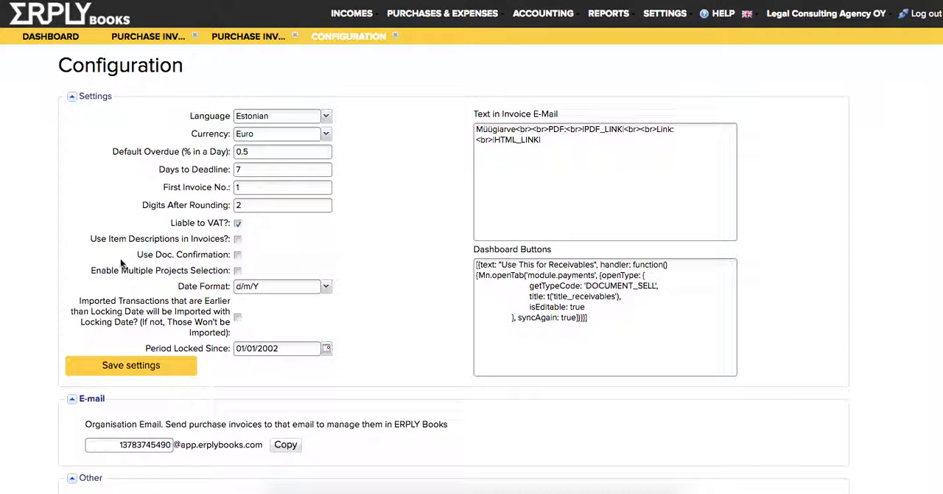
{"action": "left_click", "coordinate": [239, 271]}
{"action": "left_click", "coordinate": [130, 361]}
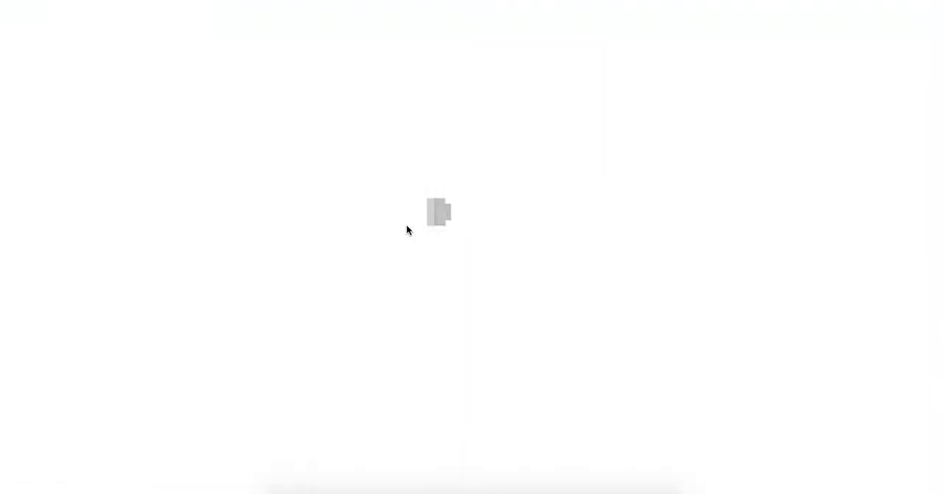
Create a new purchase invoice and assign it to the projects Melbourne and Conference
{"action": "mouse_move", "coordinate": [445, 16]}
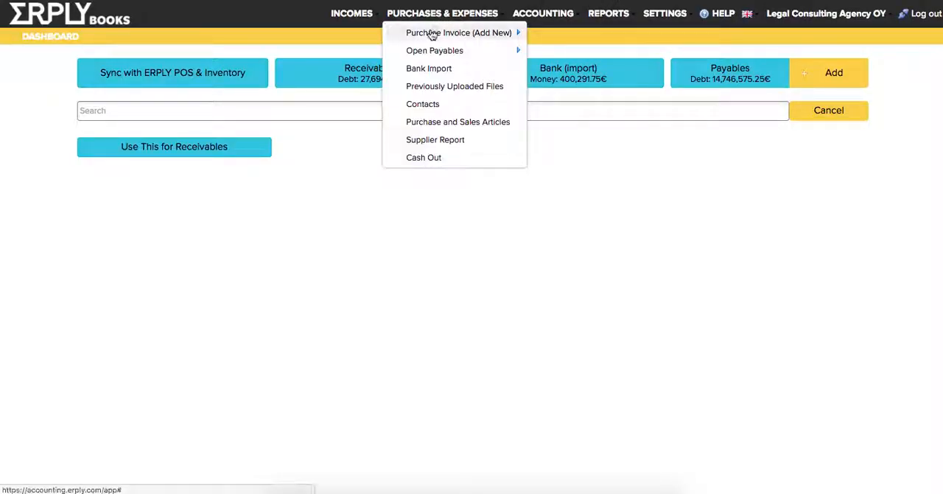
{"action": "left_click", "coordinate": [432, 34]}
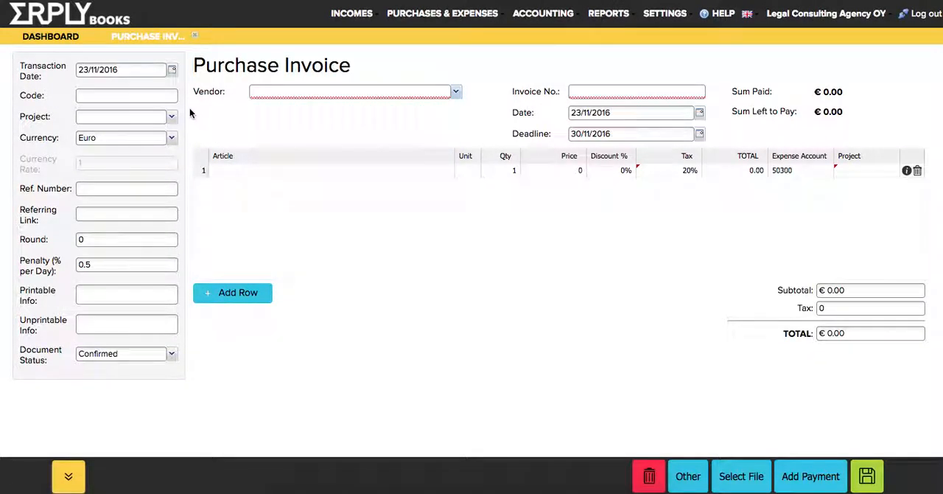
{"action": "left_click", "coordinate": [161, 119]}
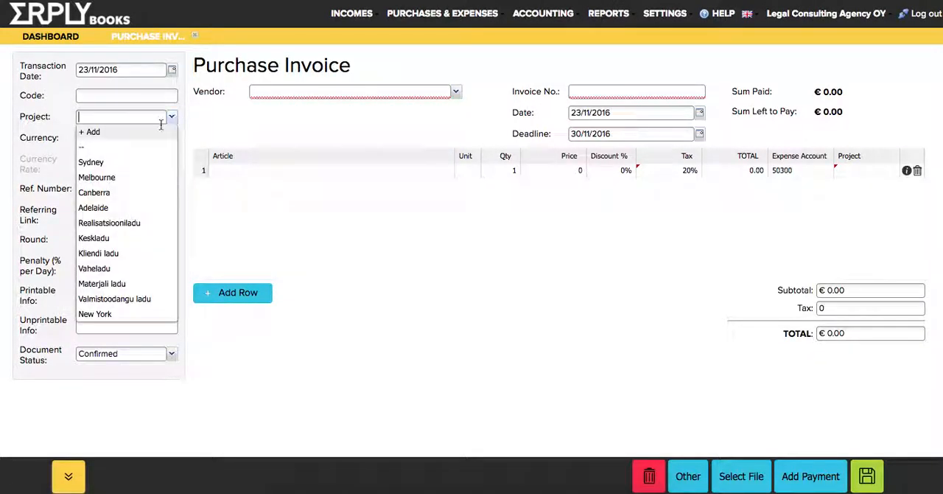
{"action": "left_click", "coordinate": [129, 179]}
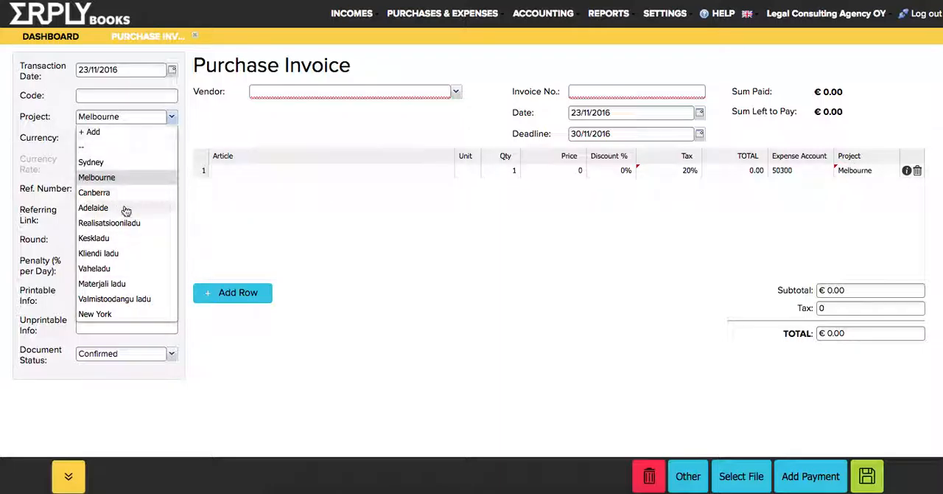
{"action": "scroll", "coordinate": [126, 210], "scroll_direction": "down", "scroll_amount": 3}
{"action": "left_click", "coordinate": [97, 313]}
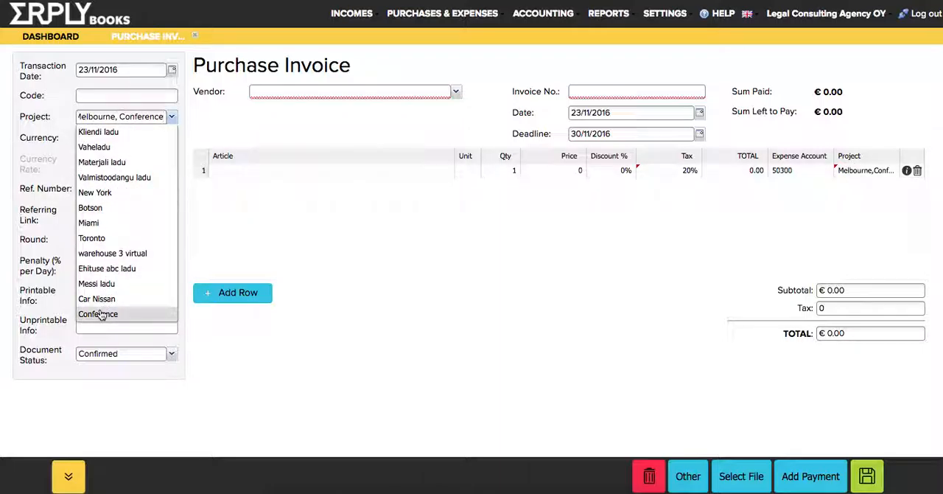
{"action": "scroll", "coordinate": [128, 193], "scroll_direction": "up", "scroll_amount": 3}
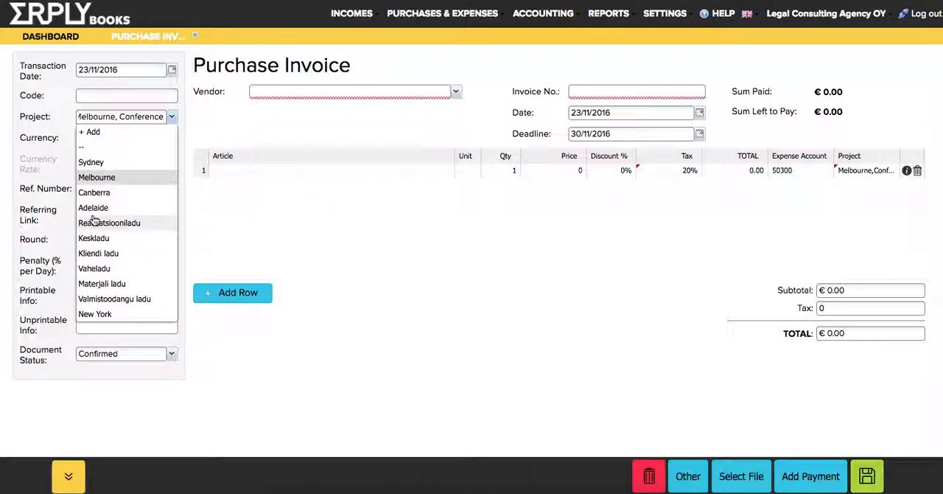
{"action": "scroll", "coordinate": [94, 221], "scroll_direction": "down", "scroll_amount": 3}
{"action": "scroll", "coordinate": [93, 221], "scroll_direction": "up", "scroll_amount": 4}
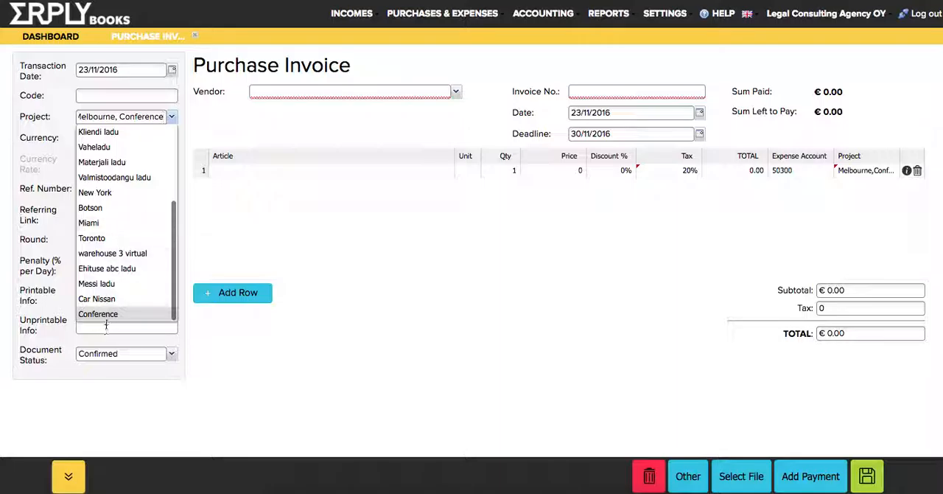
{"action": "scroll", "coordinate": [123, 236], "scroll_direction": "up", "scroll_amount": 5}
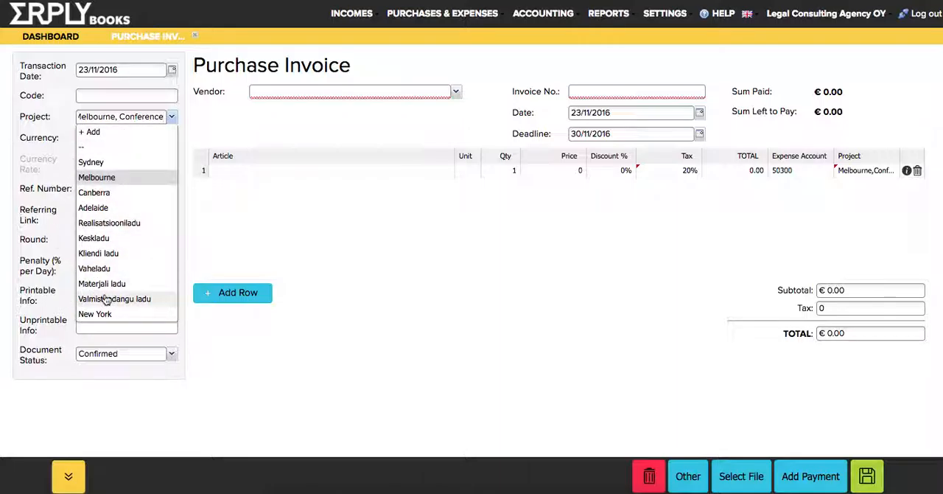
{"action": "left_click", "coordinate": [284, 129]}
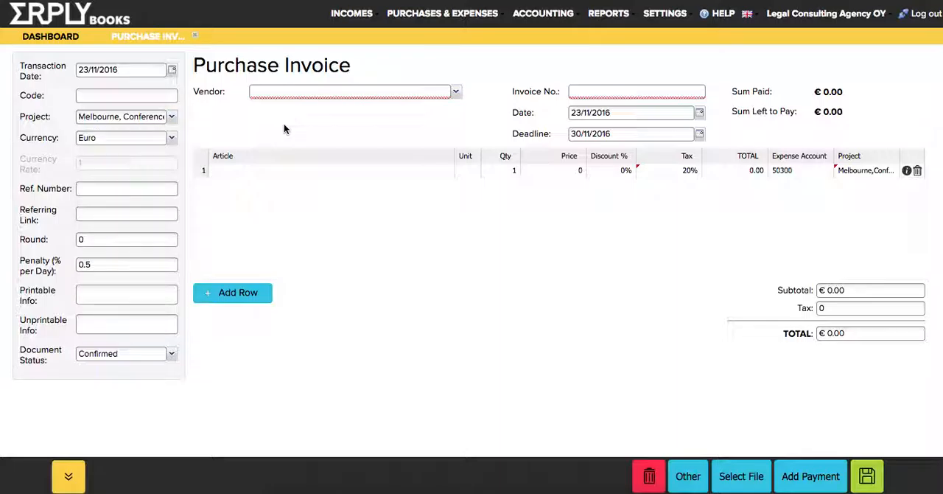
{"action": "left_click", "coordinate": [316, 91]}
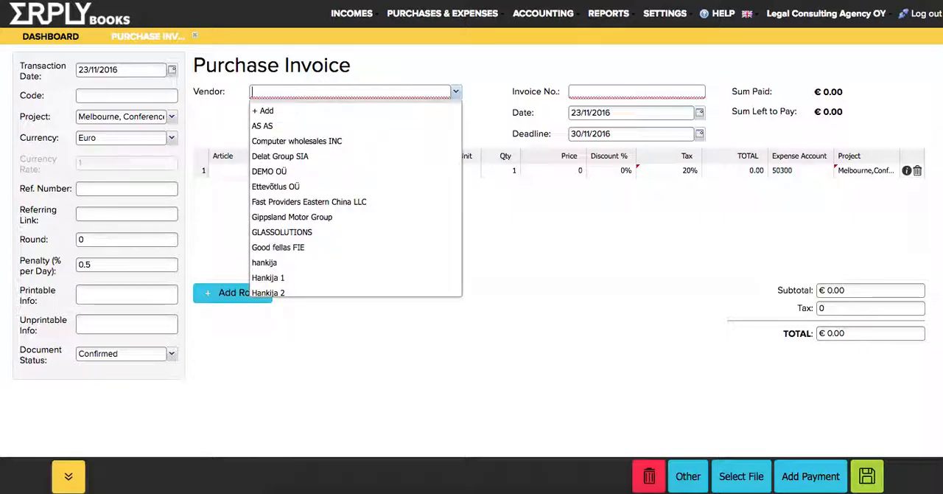
{"action": "type", "text": "Car Repair"}
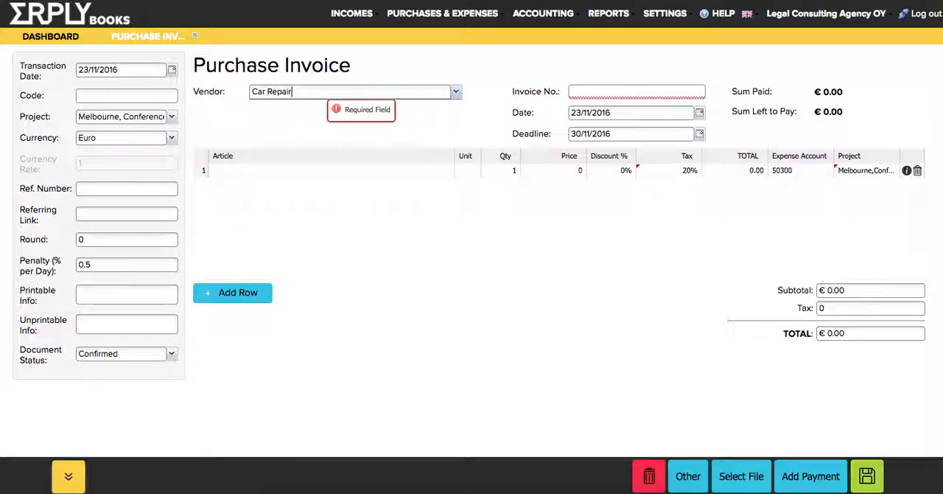
{"action": "key", "text": "Tab"}
{"action": "type", "text": "3298329832"}
Enter "Car repair" as the article in the first row of the purchase invoice
{"action": "left_click", "coordinate": [318, 170]}
{"action": "type", "text": "Car rwep"}
{"action": "type", "text": "ir"}
{"action": "key", "text": "Tab"}
{"action": "key", "text": "Tab"}
{"action": "key", "text": "Tab"}
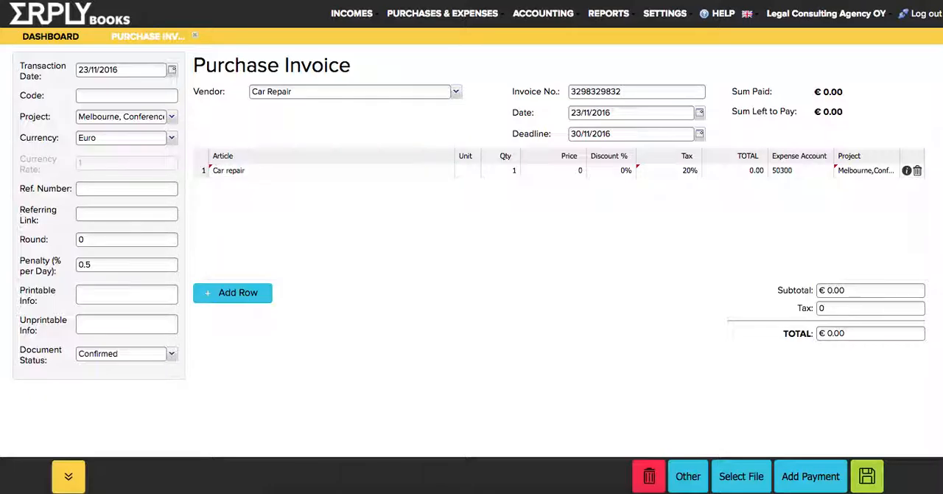
Set the "Car repair" row's price to 500 and save the purchase invoice without attaching a file
{"action": "type", "text": "100"}
{"action": "key", "text": "BackSpace"}
{"action": "key", "text": "BackSpace"}
{"action": "key", "text": "BackSpace"}
{"action": "type", "text": "500"}
{"action": "key", "text": "Return"}
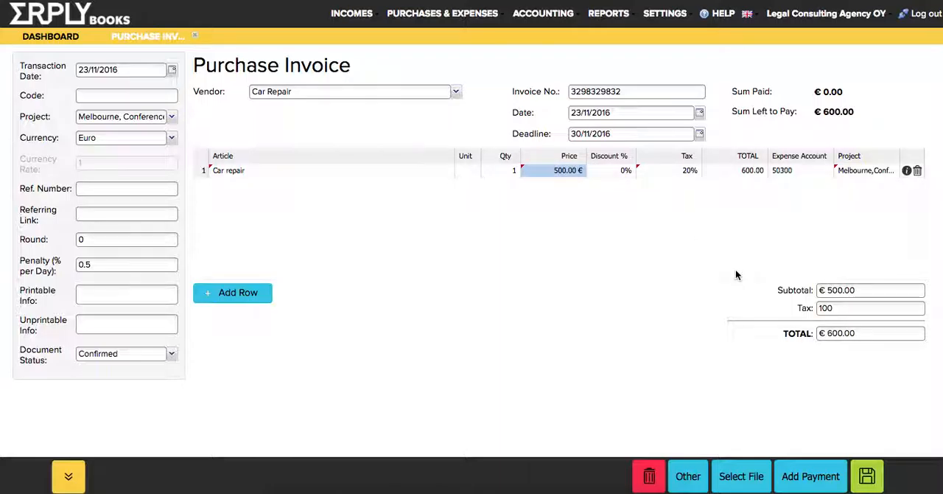
{"action": "left_click", "coordinate": [867, 476]}
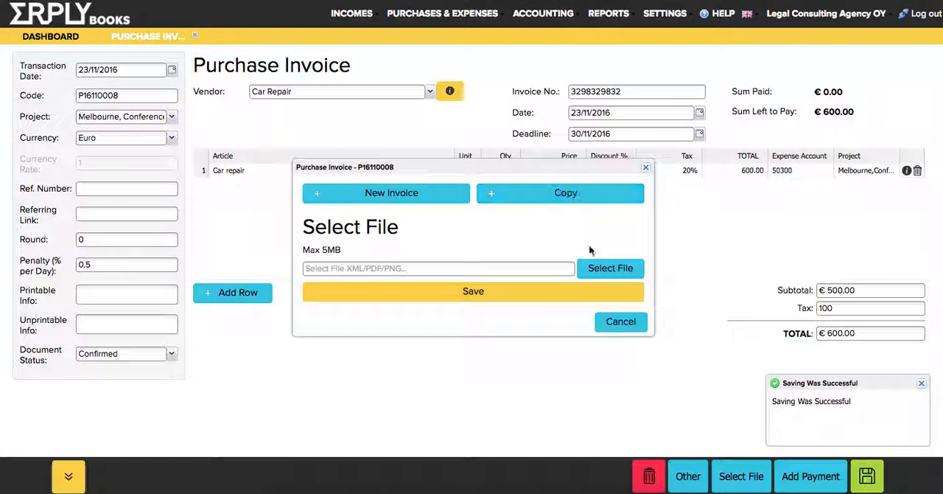
{"action": "left_click", "coordinate": [621, 321]}
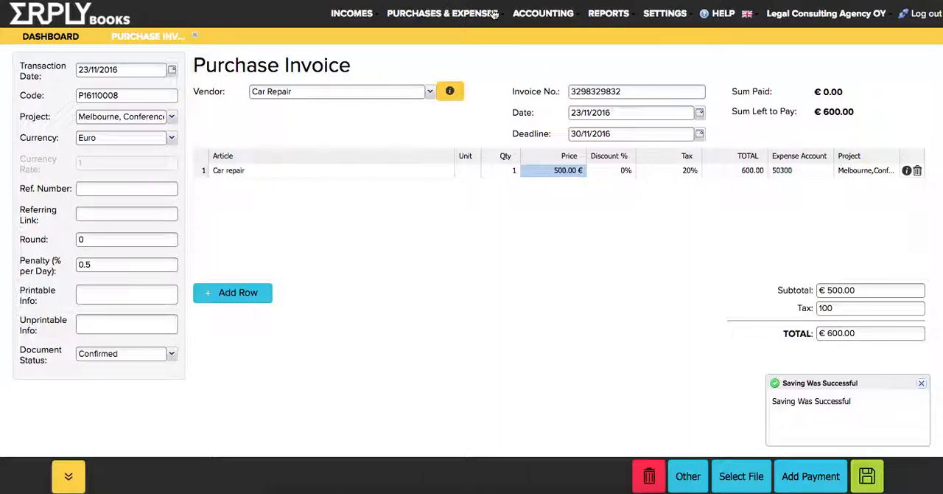
Open the customer report to view the aged receivables and their project filter
{"action": "left_click", "coordinate": [342, 16]}
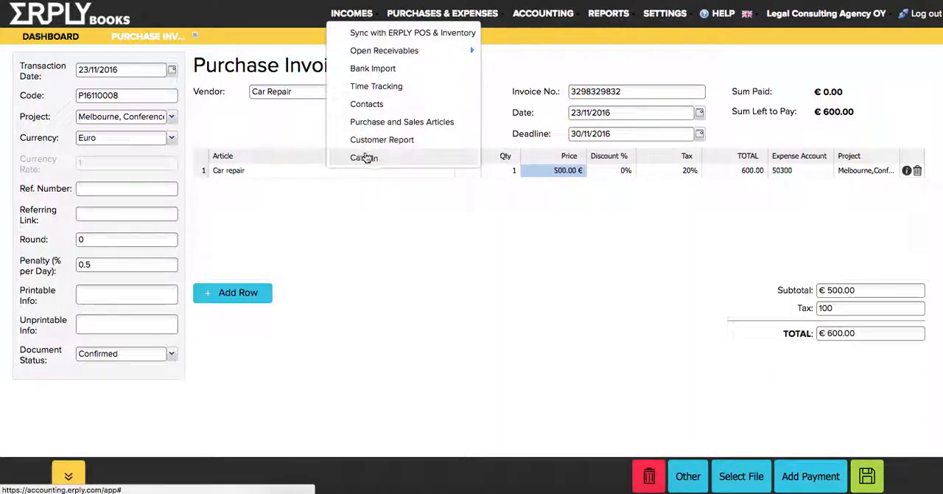
{"action": "left_click", "coordinate": [351, 140]}
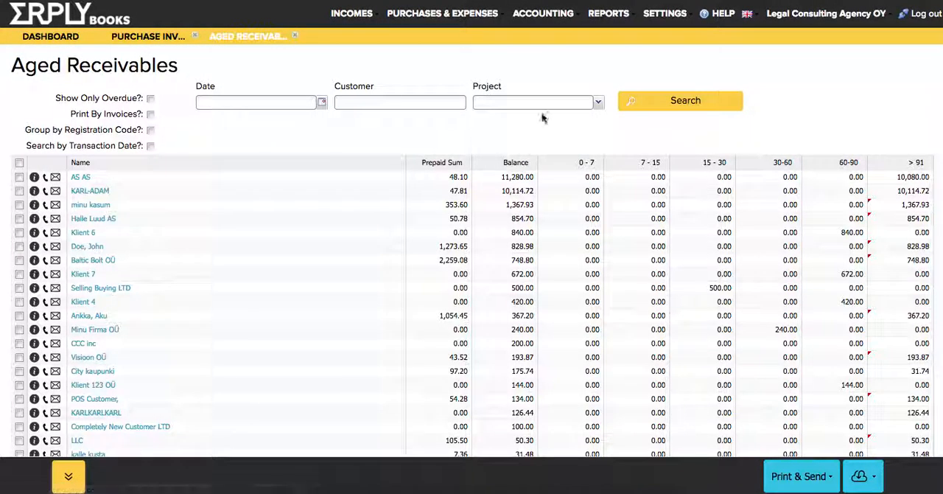
Open the Income Sheet and run it for the project Melbourne
{"action": "left_click", "coordinate": [544, 13]}
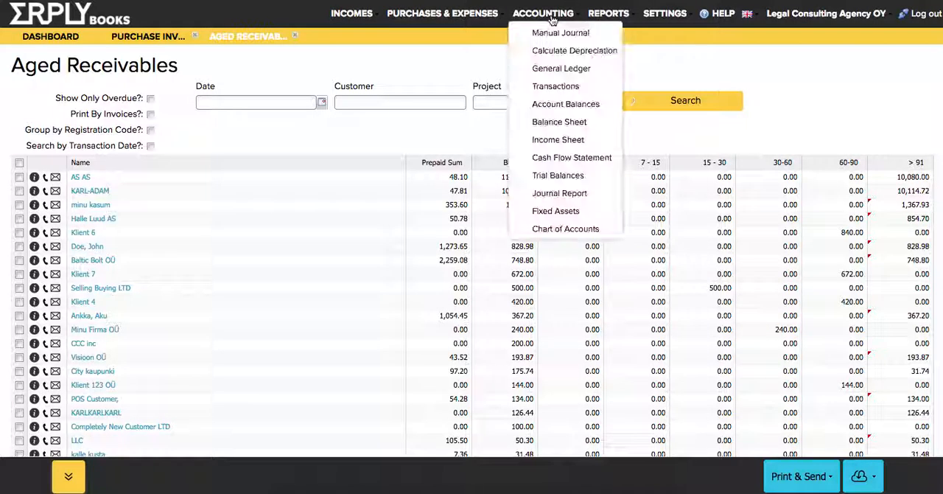
{"action": "left_click", "coordinate": [545, 144]}
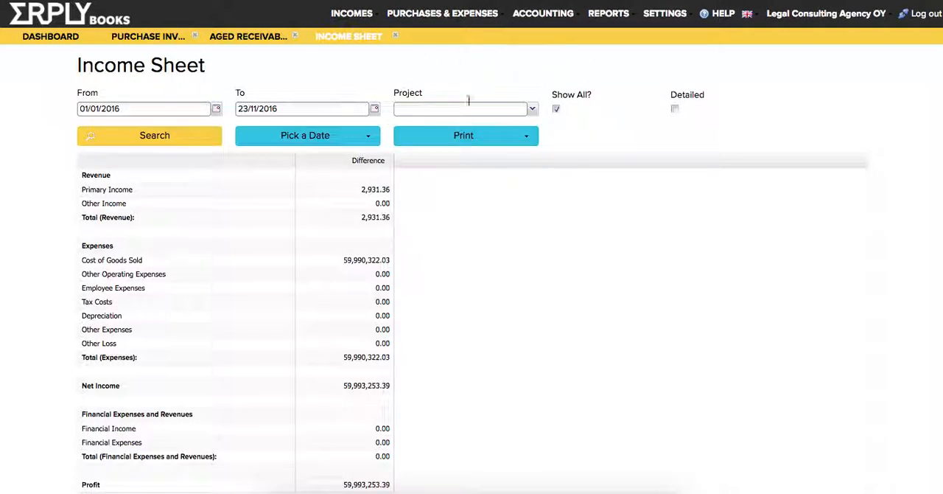
{"action": "left_click", "coordinate": [532, 109]}
{"action": "left_click", "coordinate": [414, 153]}
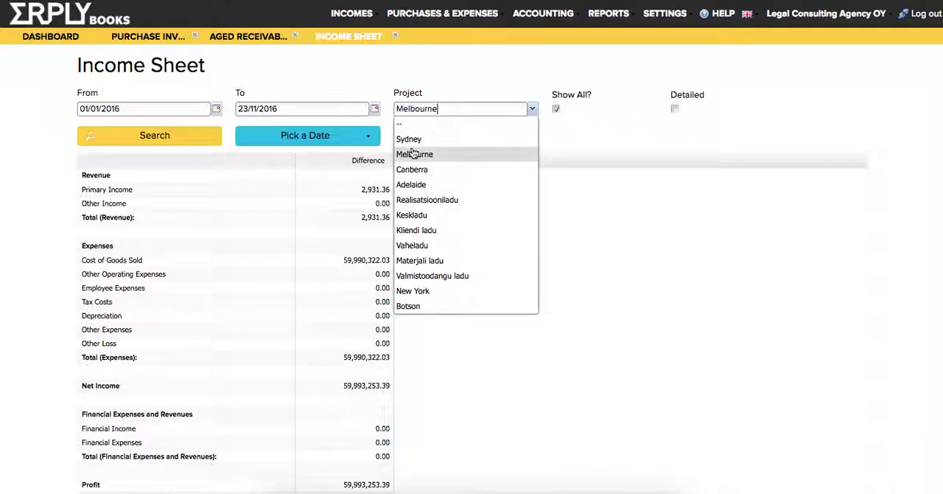
{"action": "left_click", "coordinate": [137, 132]}
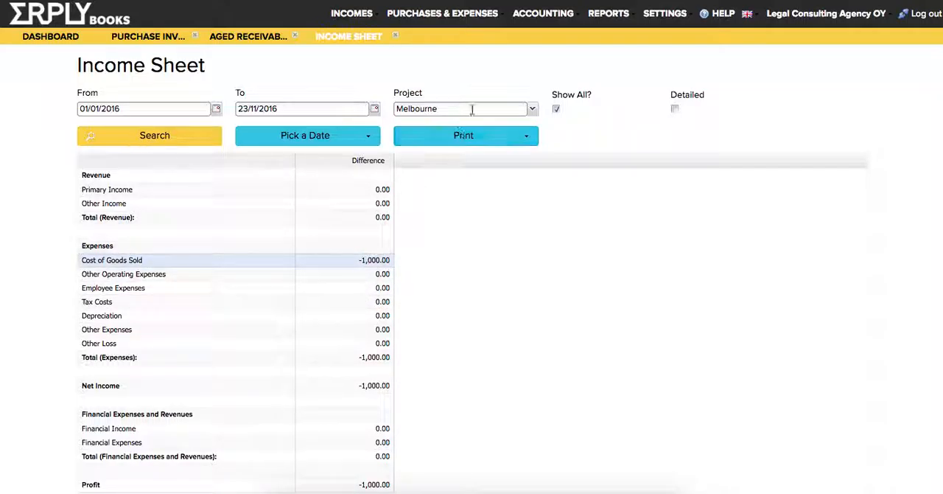
Add Sydney to the Income Sheet's project filter alongside Melbourne, leaving Adelaide out
{"action": "left_click", "coordinate": [528, 109]}
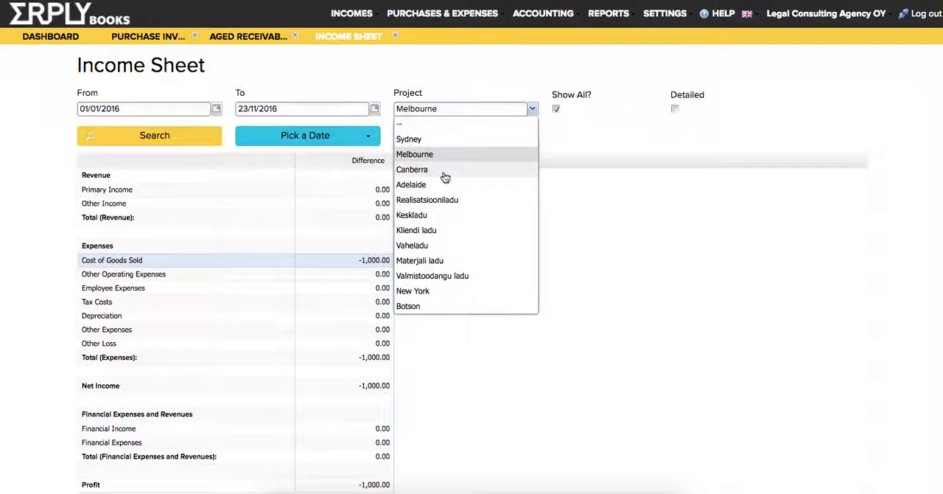
{"action": "left_click", "coordinate": [423, 138]}
{"action": "left_click", "coordinate": [457, 185]}
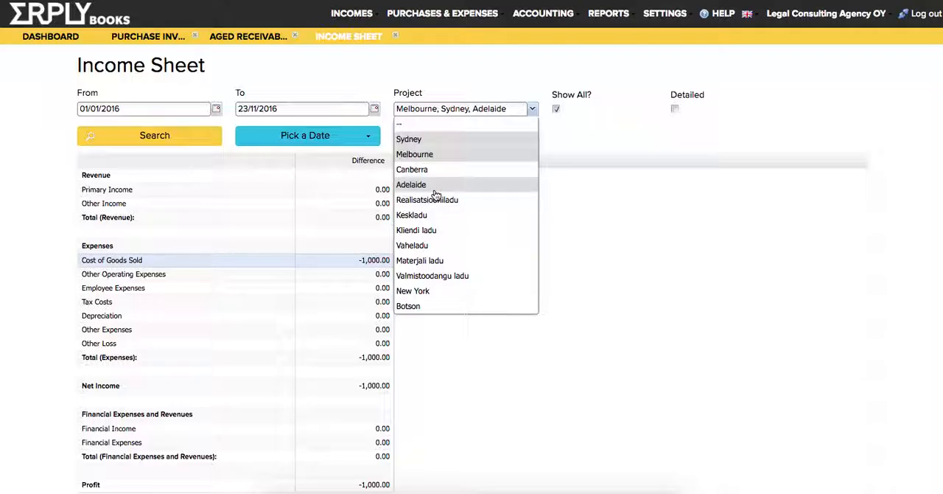
{"action": "left_click", "coordinate": [461, 184]}
{"action": "left_click", "coordinate": [579, 133]}
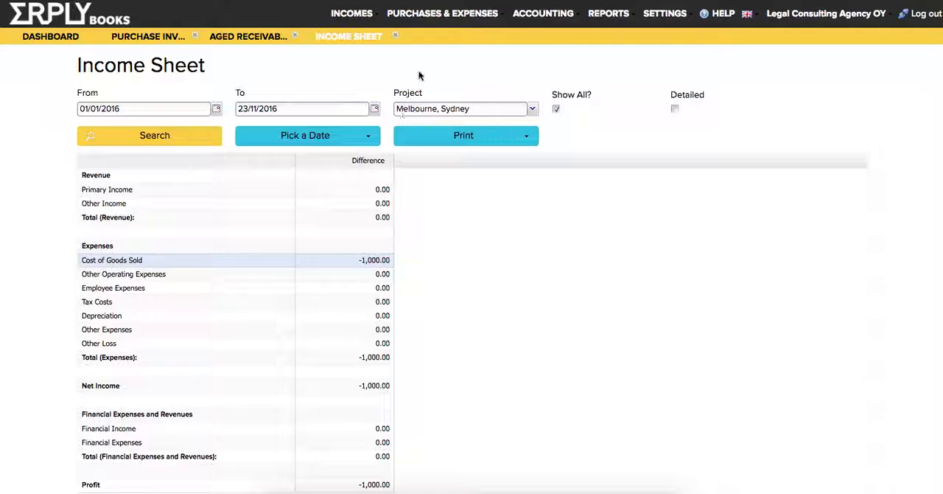
Open the organisation's Users list and view the new-user form with its role and project fields, without saving it
{"action": "left_click", "coordinate": [678, 14]}
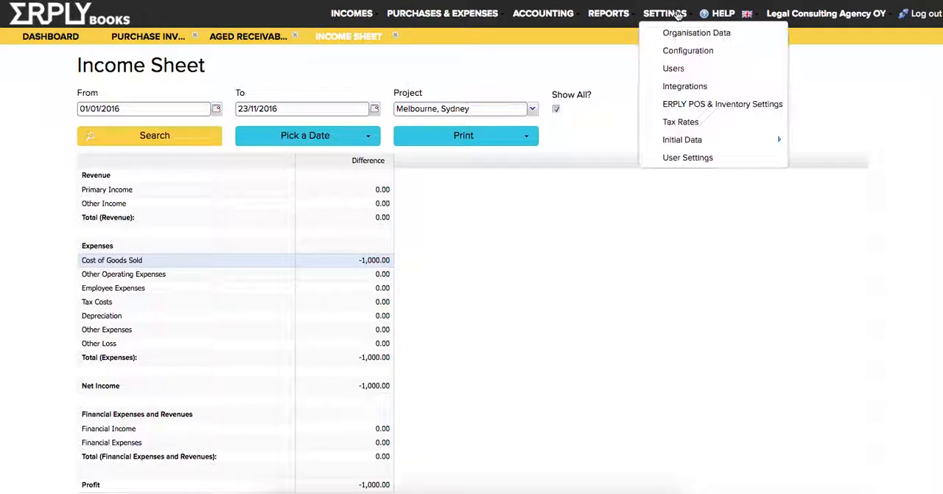
{"action": "left_click", "coordinate": [692, 68]}
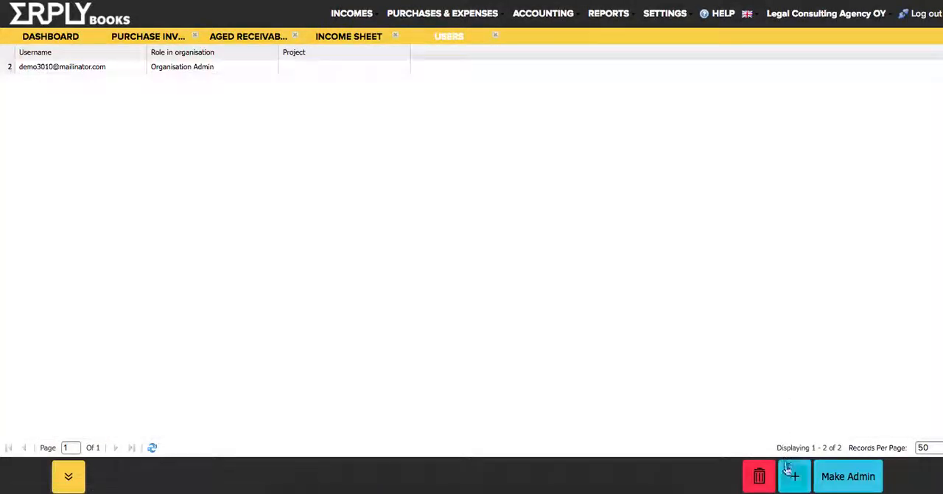
{"action": "left_click", "coordinate": [793, 475]}
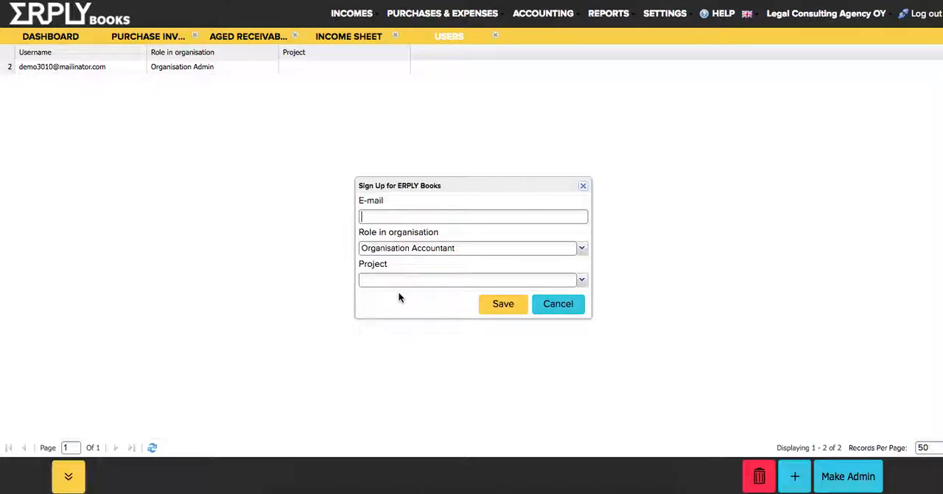
{"action": "left_click", "coordinate": [572, 311]}
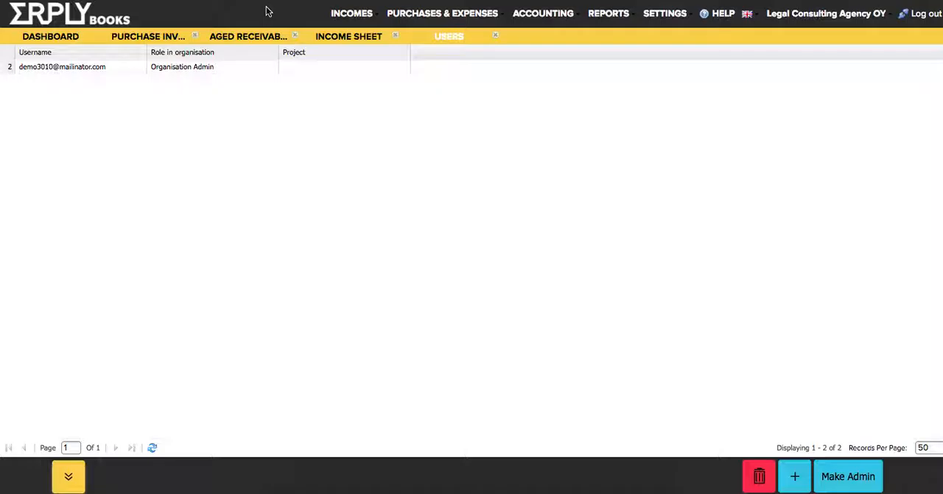
Open the General Ledger and set its project filter to "--Not in Projects--"
{"action": "left_click", "coordinate": [539, 15]}
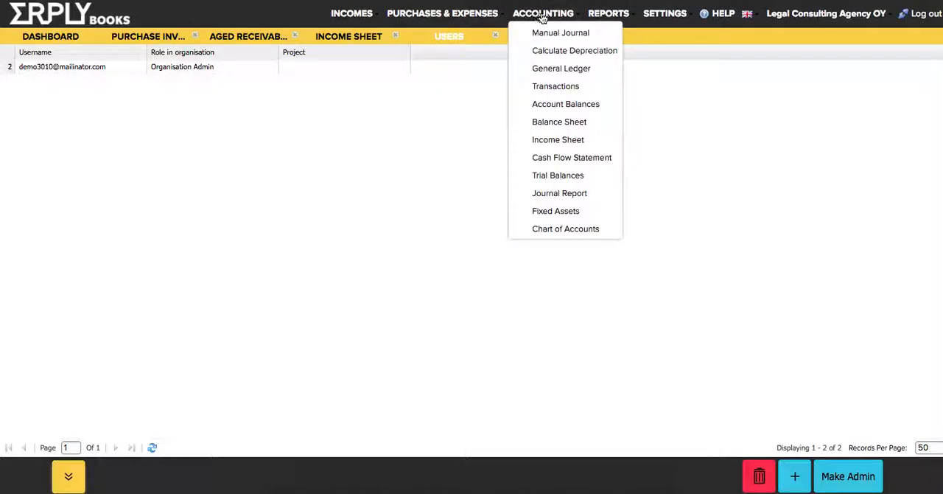
{"action": "left_click", "coordinate": [563, 68]}
{"action": "left_click", "coordinate": [846, 112]}
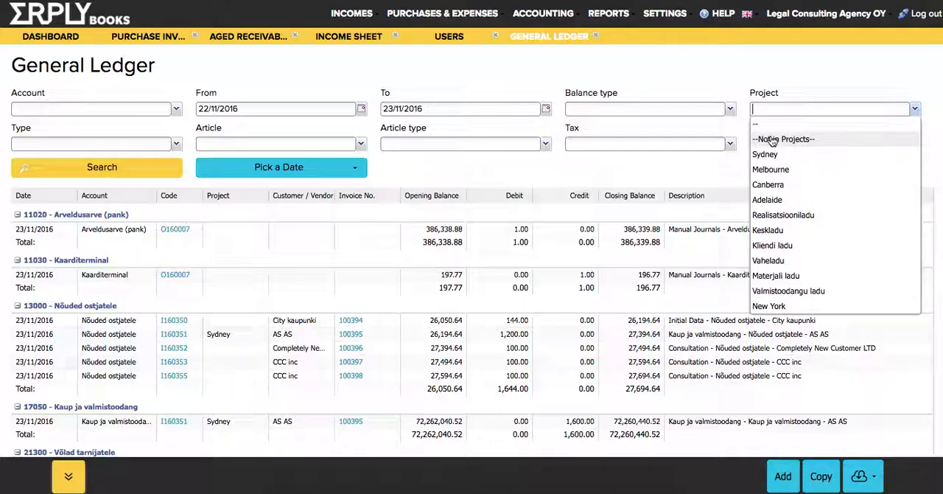
{"action": "left_click", "coordinate": [772, 141]}
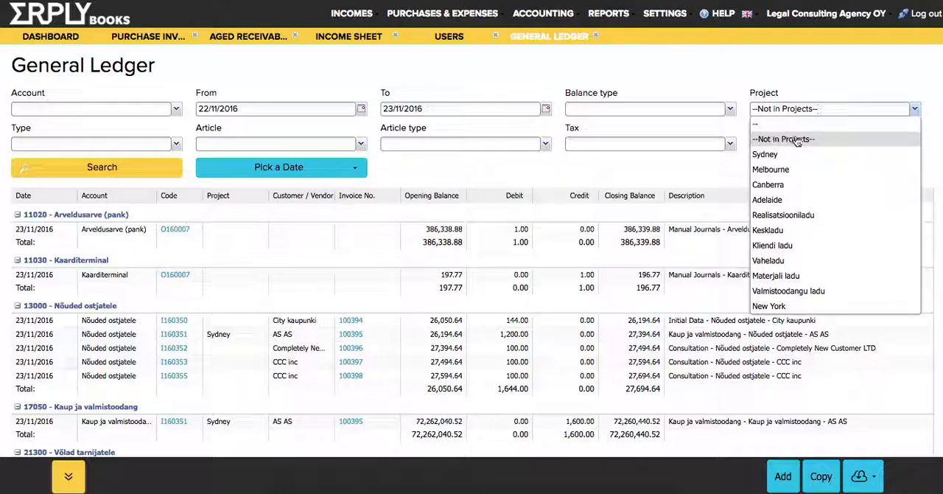
{"action": "left_click", "coordinate": [581, 52]}
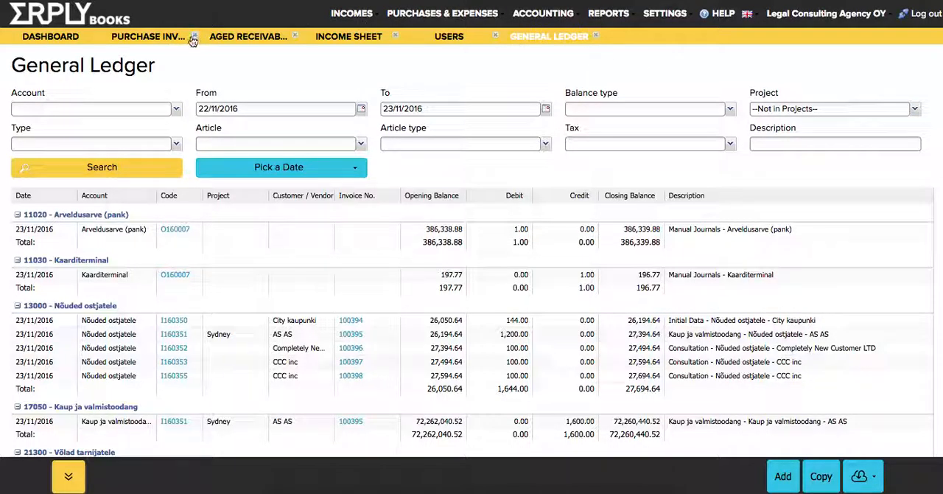
Close the General Ledger and all other open pages to return to the Dashboard
{"action": "left_click", "coordinate": [597, 36]}
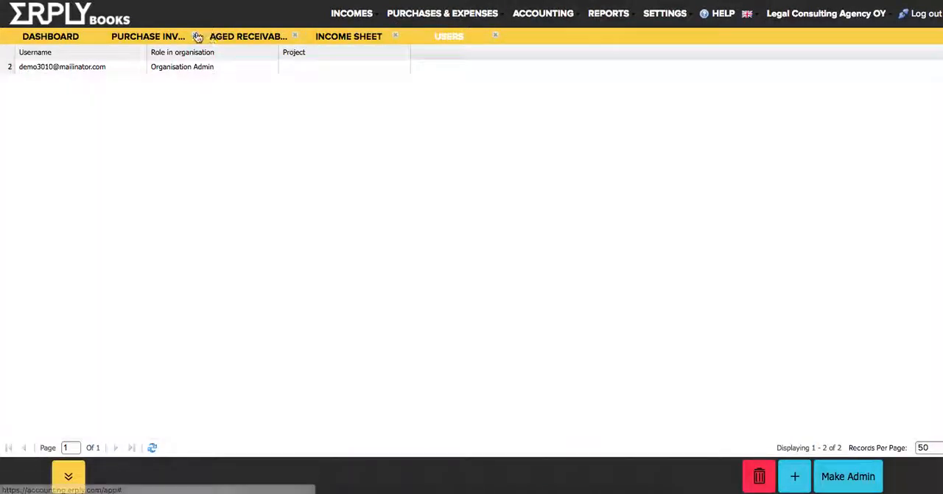
{"action": "left_click", "coordinate": [196, 36]}
{"action": "left_click", "coordinate": [196, 35]}
{"action": "left_click", "coordinate": [196, 35]}
{"action": "left_click", "coordinate": [196, 35]}
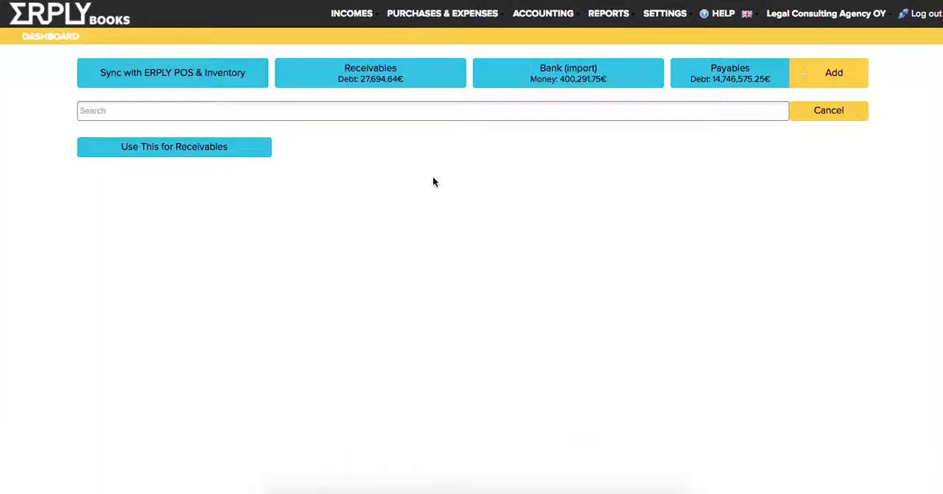